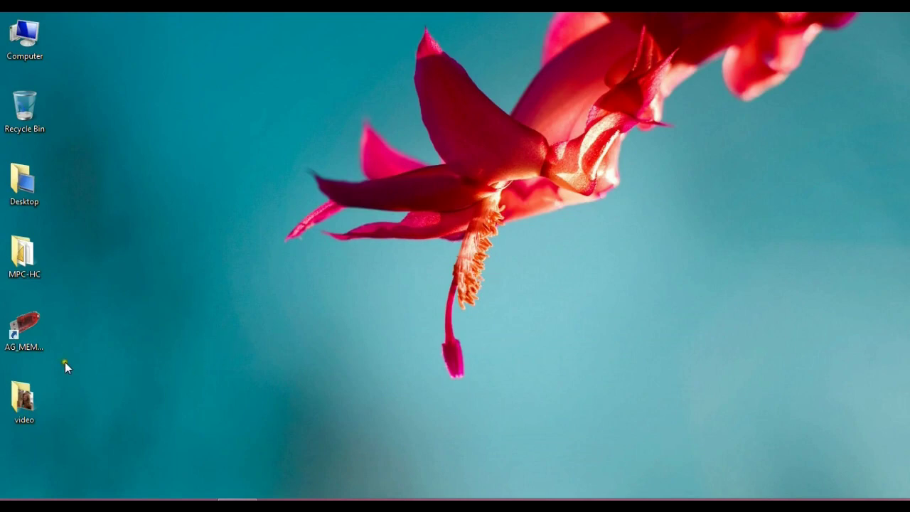
# Launch AG_MEMORY from the desktop, dismiss the plugin notice, and accept the security risk to run the Java application.
pyautogui.click(33, 343)
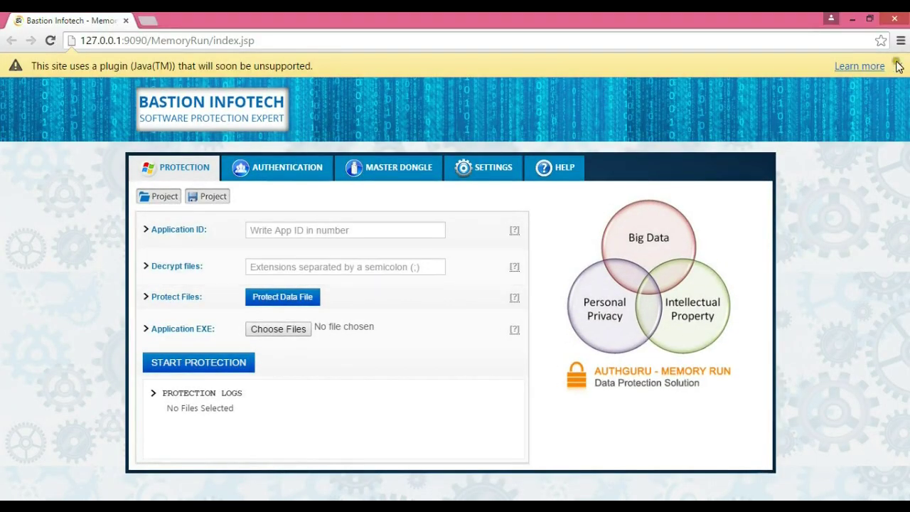
pyautogui.click(900, 66)
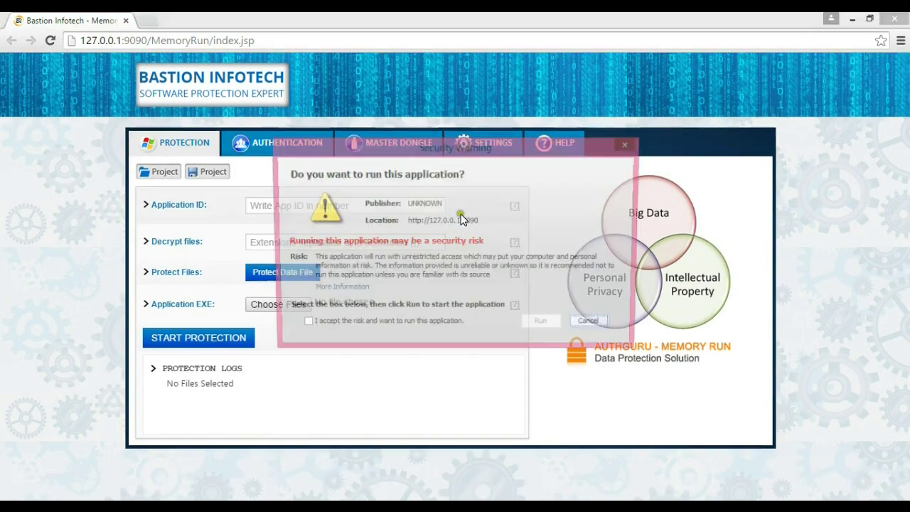
pyautogui.click(342, 325)
pyautogui.click(542, 324)
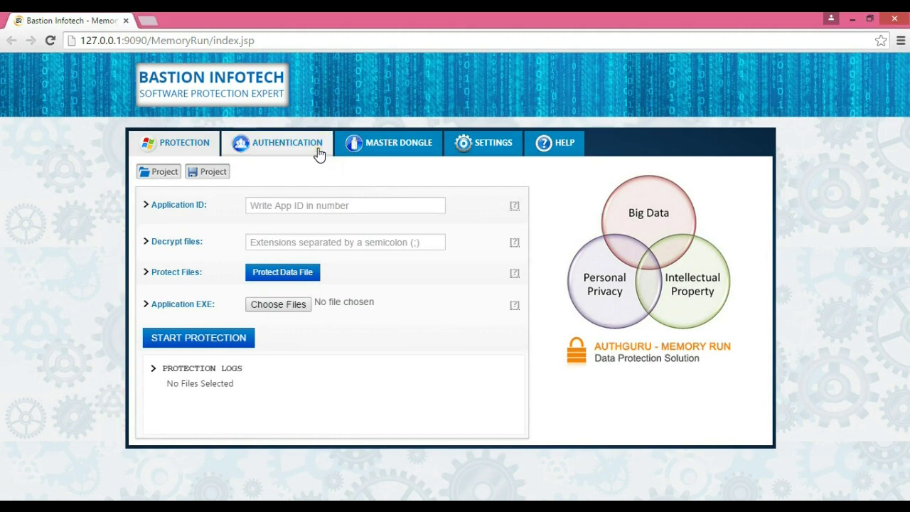
# Look over the Authentication page's licence options and return to the Protection page.
pyautogui.click(320, 155)
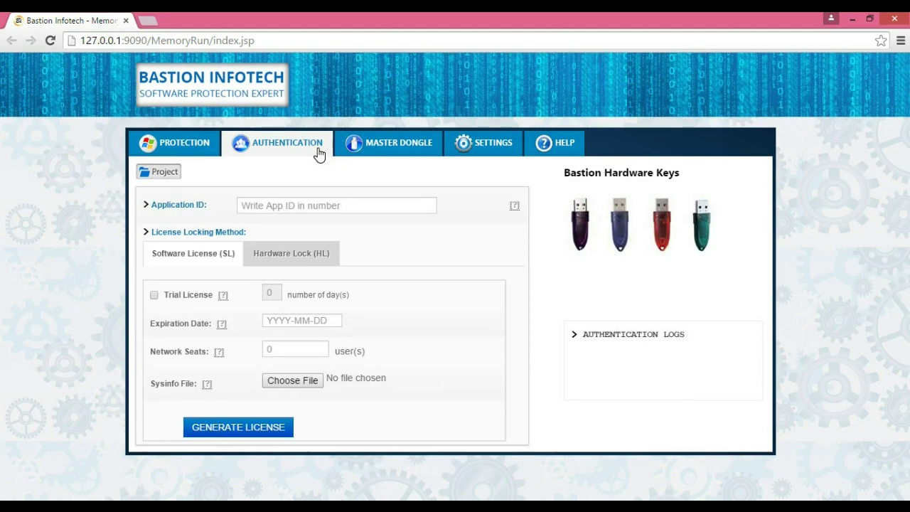
pyautogui.click(207, 150)
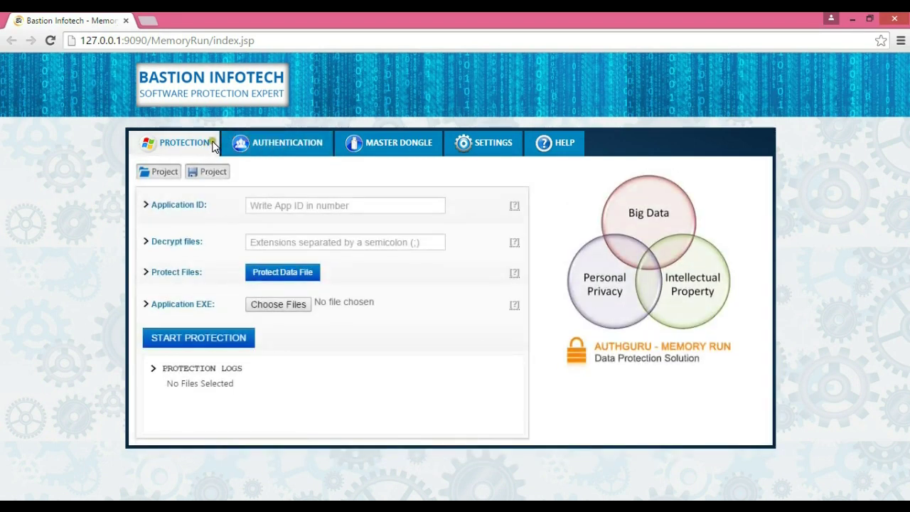
# Set the locking type to SOFTWARE LICENSE in the settings and save them.
pyautogui.click(465, 146)
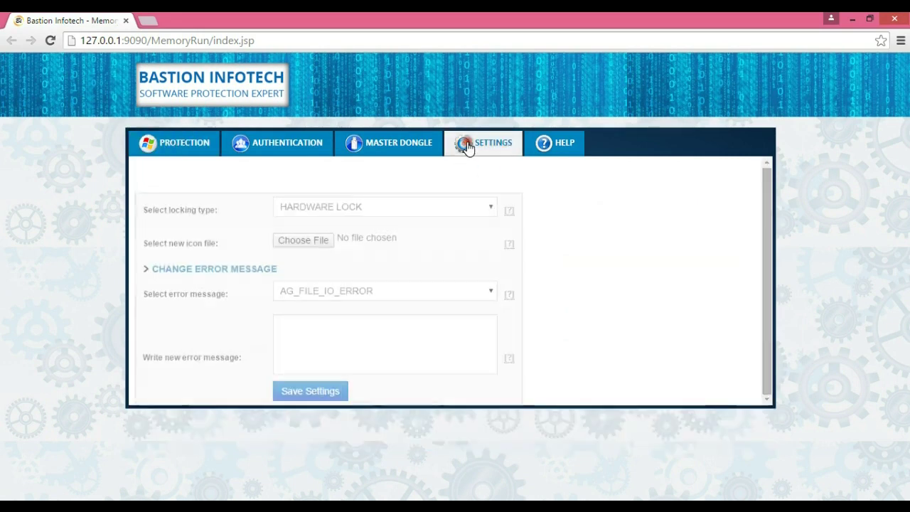
pyautogui.click(372, 203)
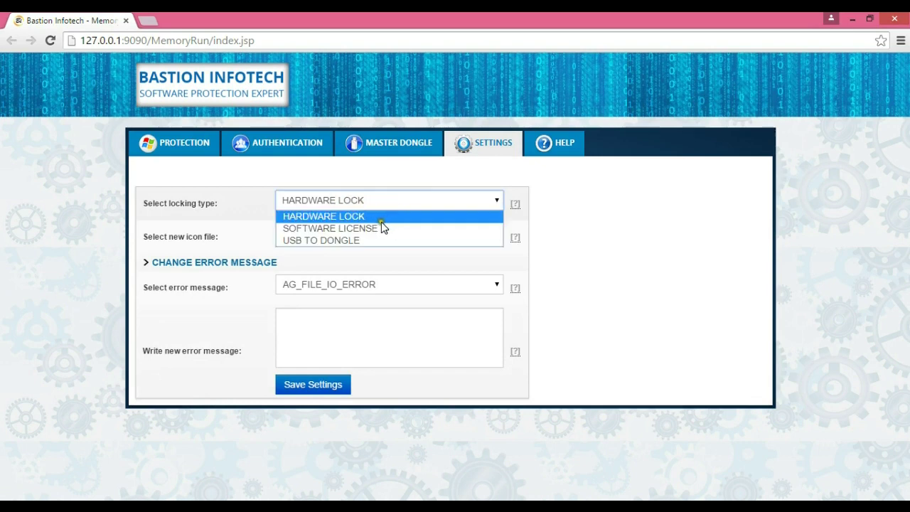
pyautogui.click(372, 229)
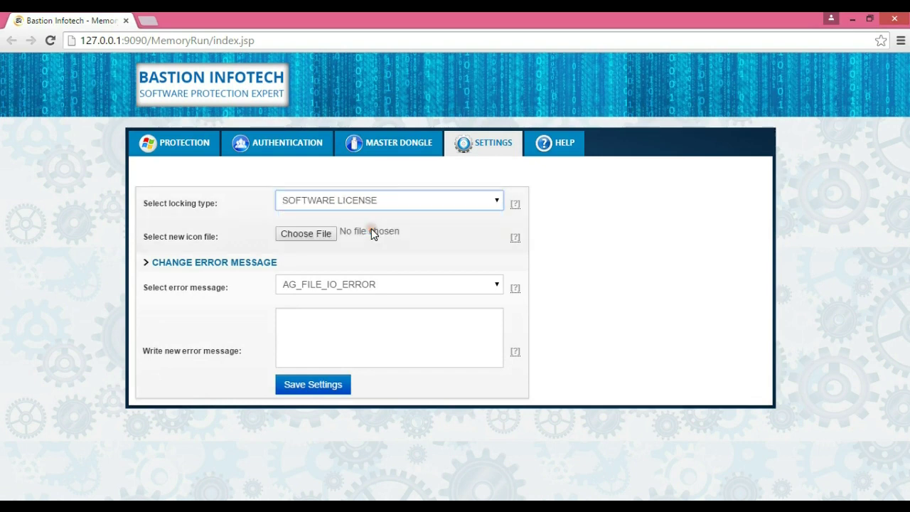
pyautogui.click(325, 391)
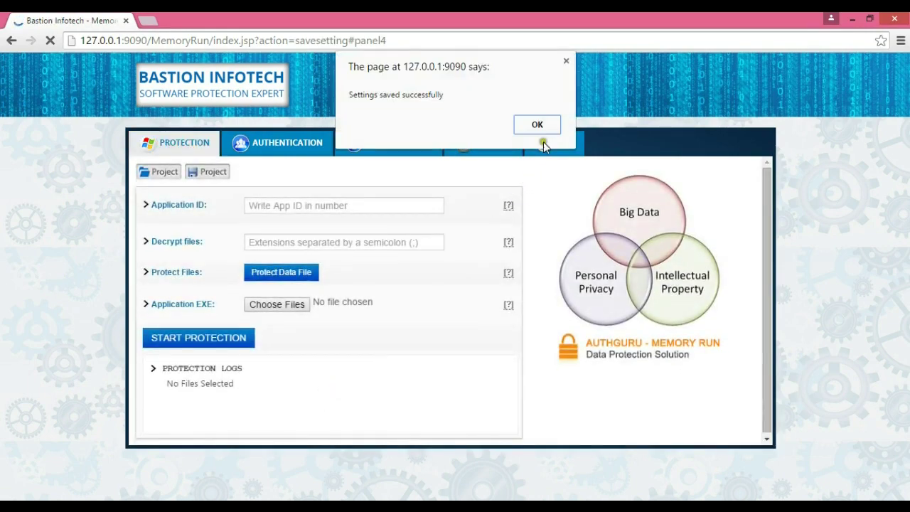
pyautogui.click(538, 124)
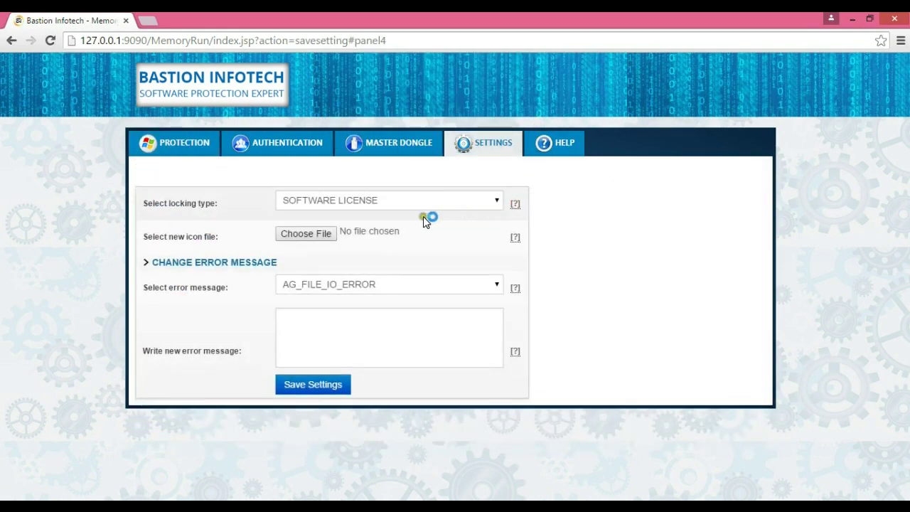
# On the Protection page, set the Application ID to 78 and the decrypt file extension to .mpg.
pyautogui.click(192, 147)
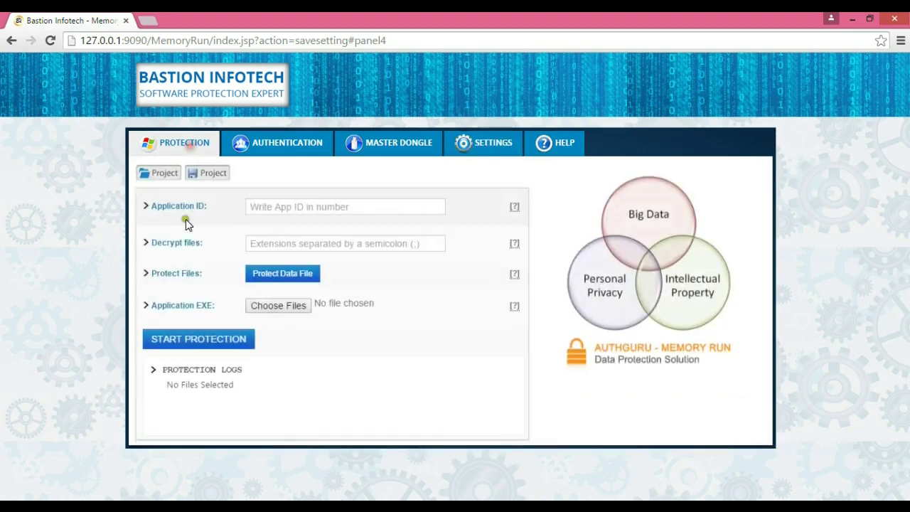
pyautogui.click(263, 206)
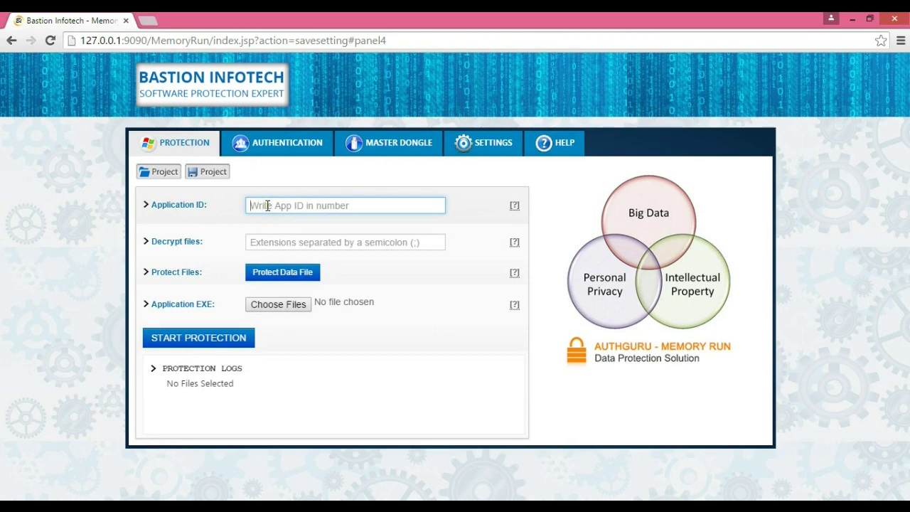
pyautogui.write('78')
pyautogui.click(264, 244)
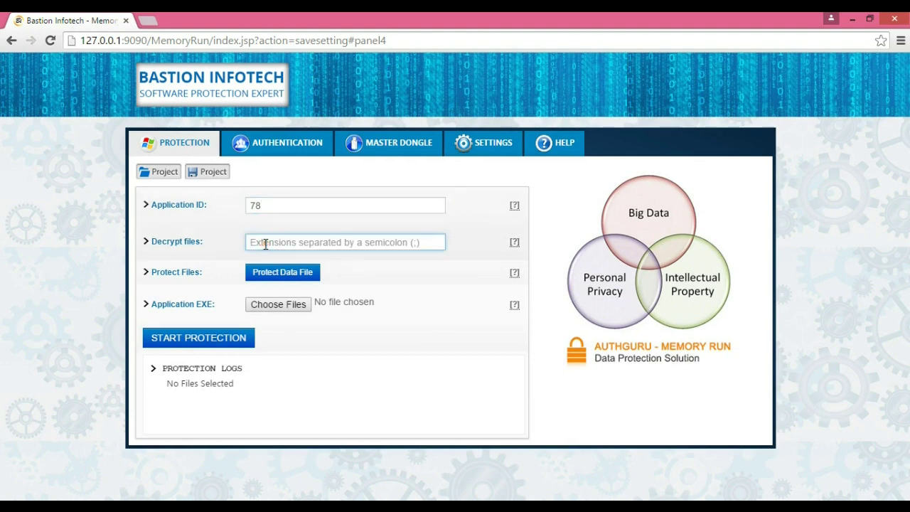
pyautogui.click(265, 244)
pyautogui.write('.mpg')
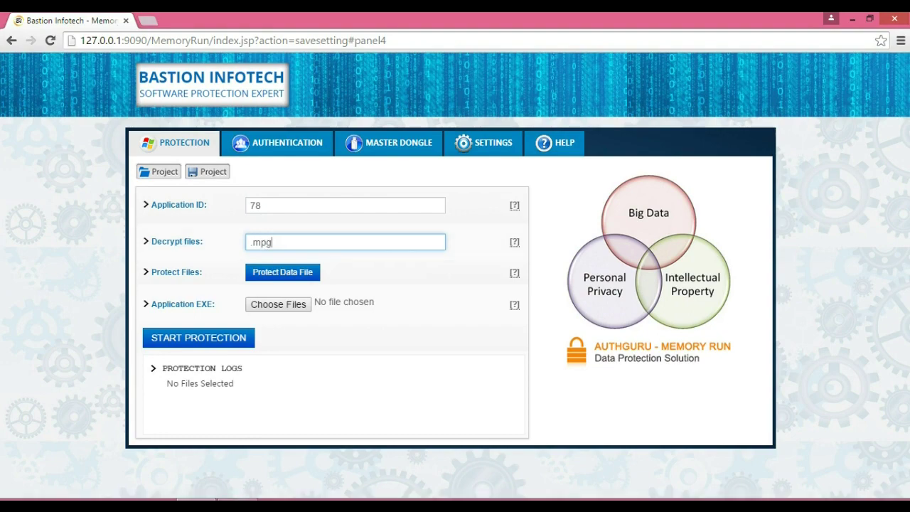
# Switch to the desktop and open the video and MPC-HC folders to view their contents.
pyautogui.click(196, 500)
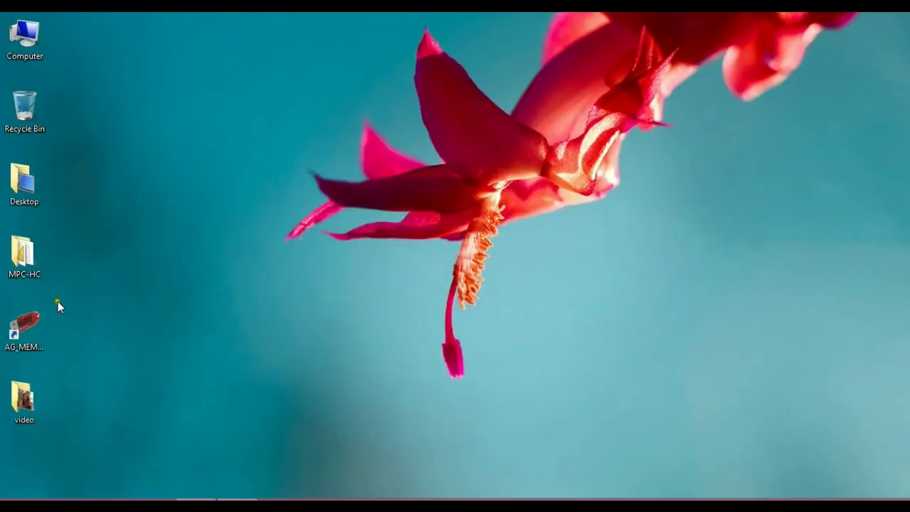
pyautogui.doubleClick(23, 398)
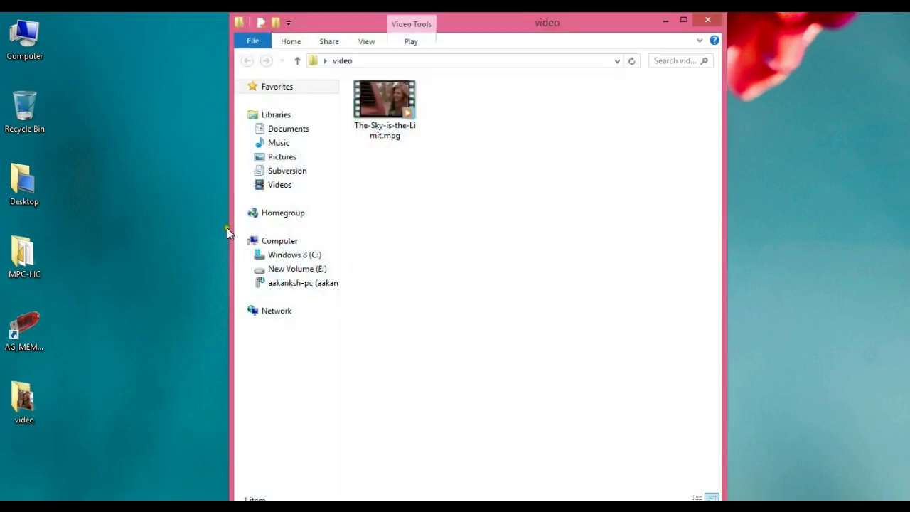
pyautogui.doubleClick(39, 261)
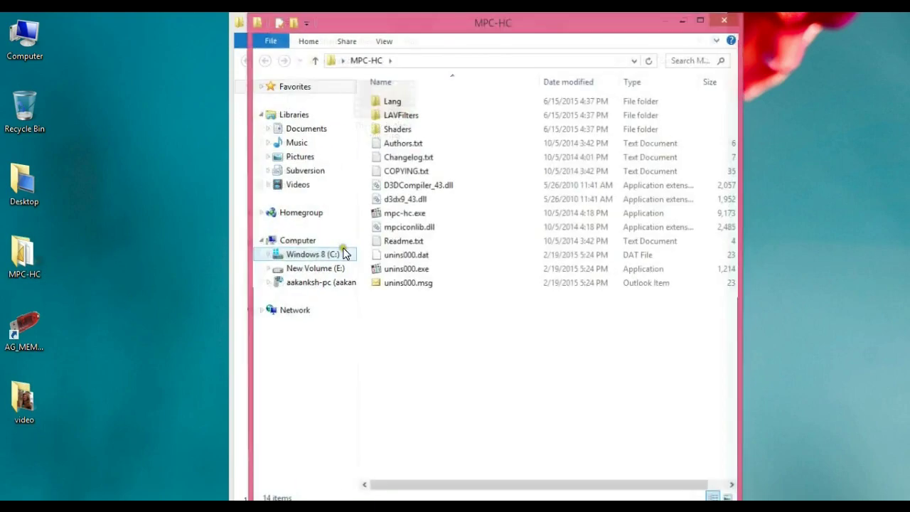
# Play The-Sky-is-the-Limit.mpg with mpc-hc.exe, and close the player and both folder windows.
pyautogui.doubleClick(413, 215)
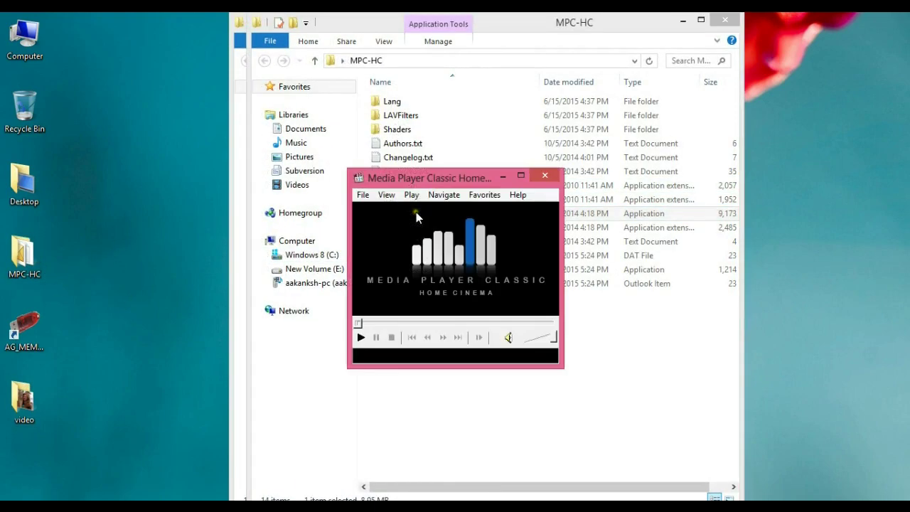
pyautogui.click(362, 196)
pyautogui.click(375, 210)
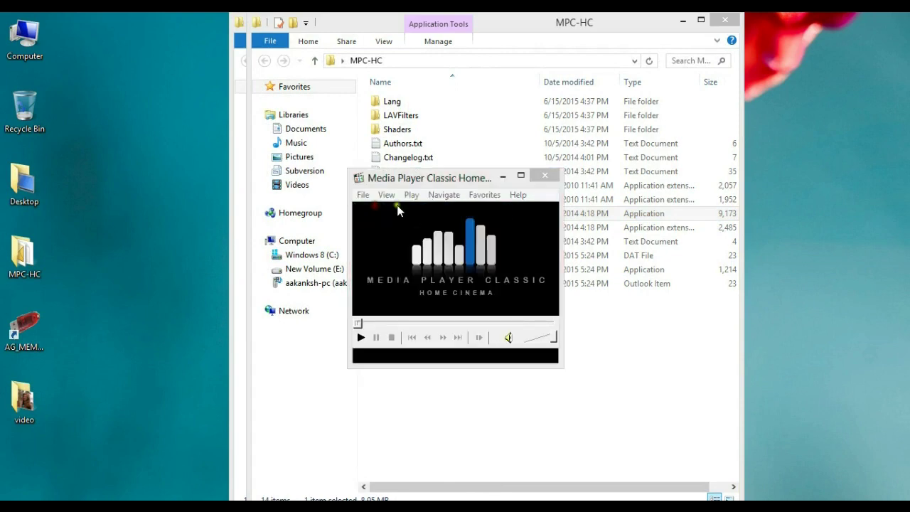
pyautogui.click(425, 130)
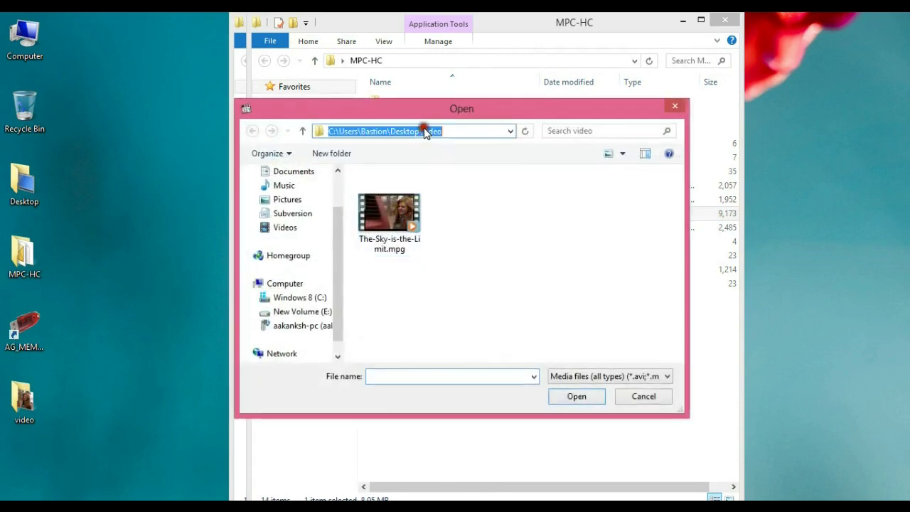
pyautogui.doubleClick(397, 215)
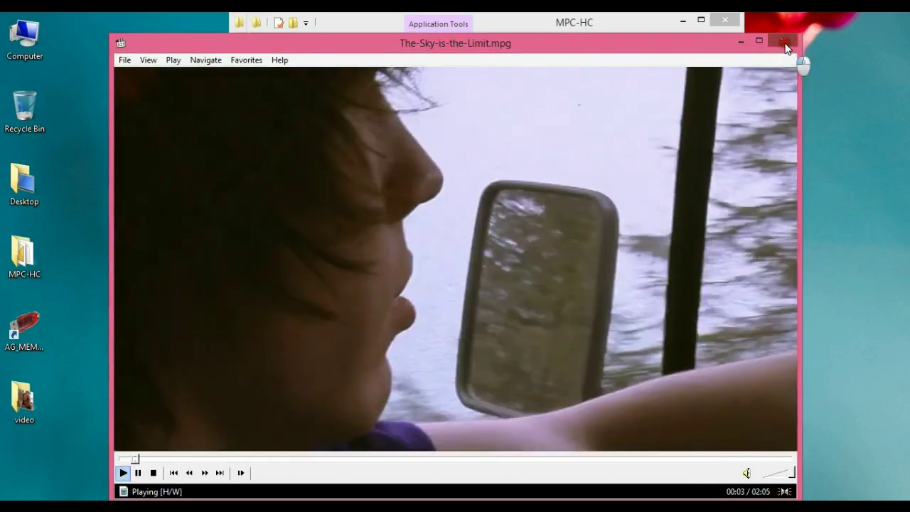
pyautogui.click(783, 40)
pyautogui.click(727, 19)
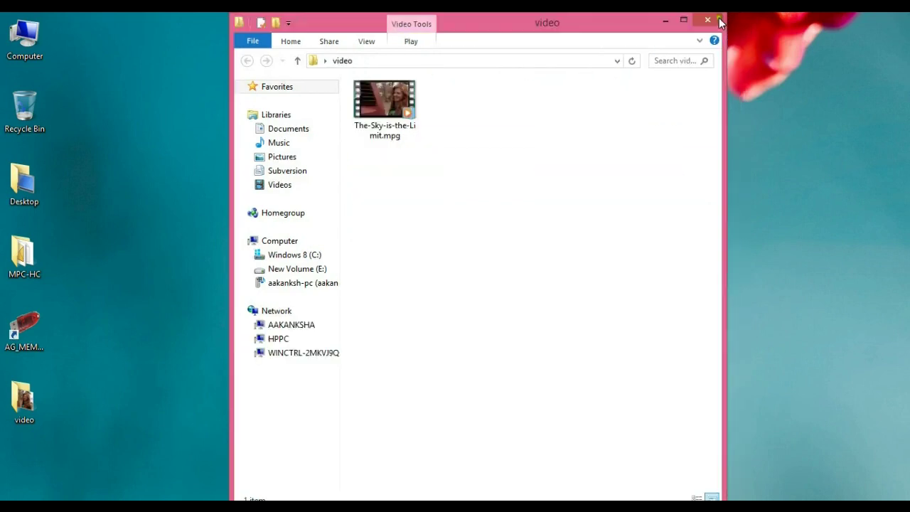
pyautogui.click(708, 20)
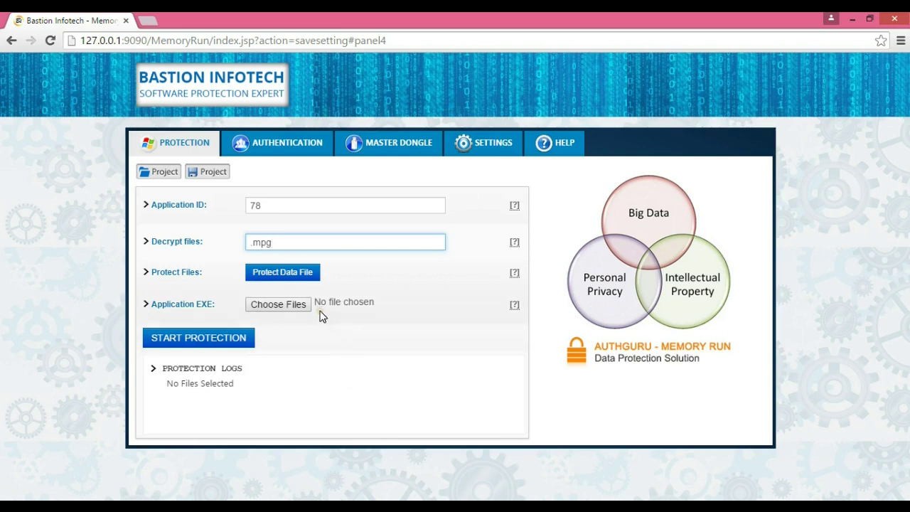
# Start data file protection with the DEMO batch code and choose the video folder as the input folder.
pyautogui.click(299, 274)
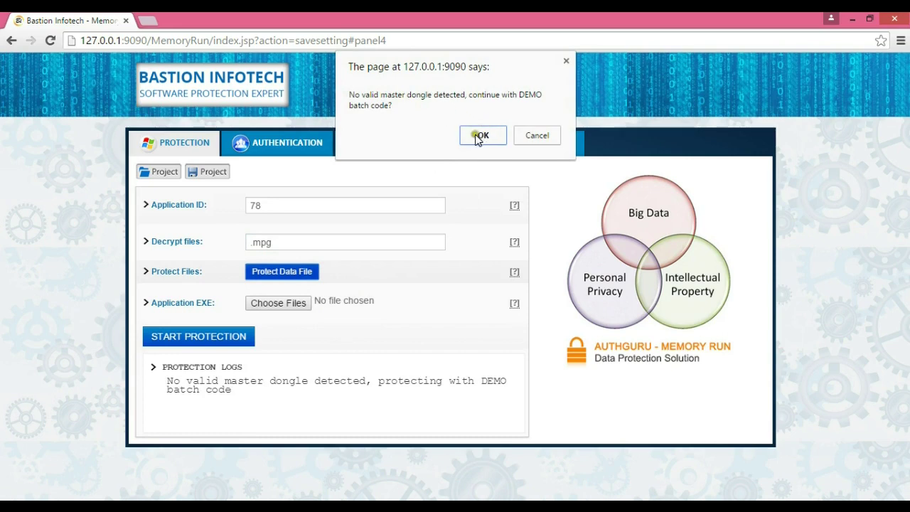
pyautogui.click(478, 137)
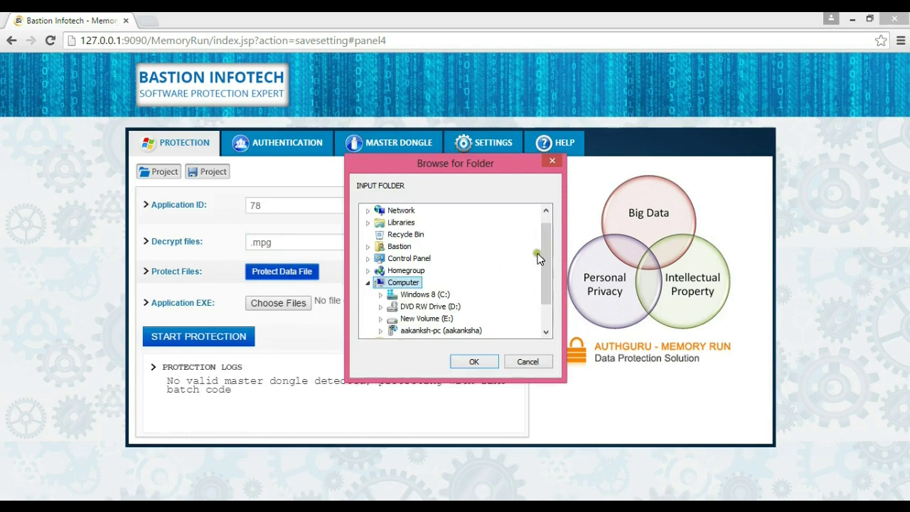
pyautogui.scroll(-1, 539, 257)
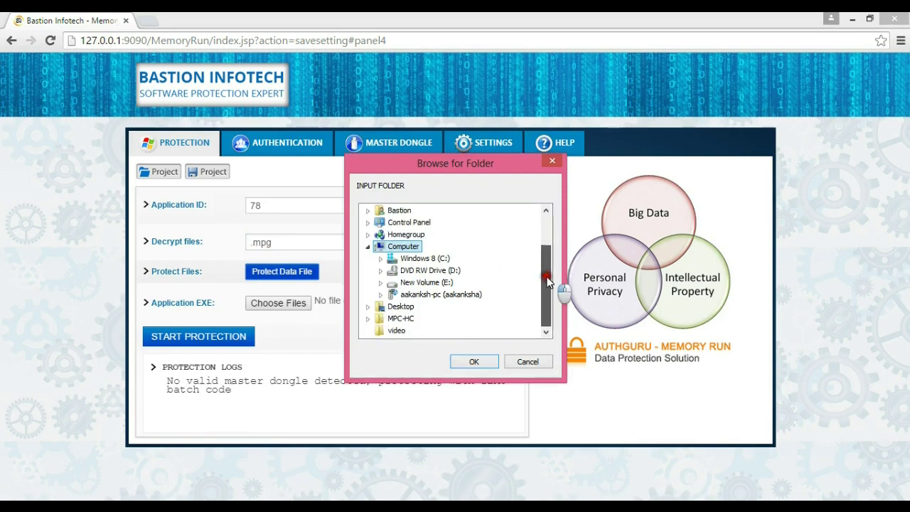
pyautogui.click(398, 332)
pyautogui.click(484, 363)
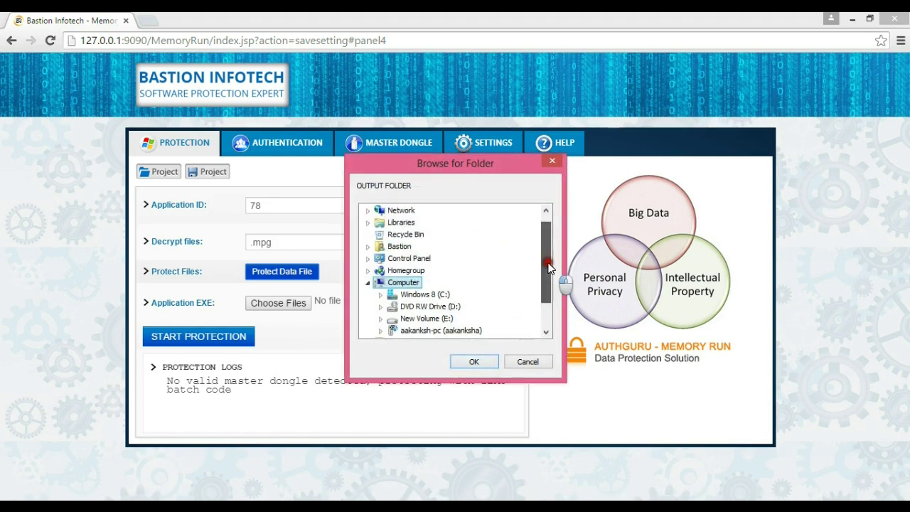
# Choose Desktop as the output folder for the protected data and finish the data protection.
pyautogui.moveTo(550, 261); pyautogui.dragTo(549, 220)
pyautogui.click(400, 212)
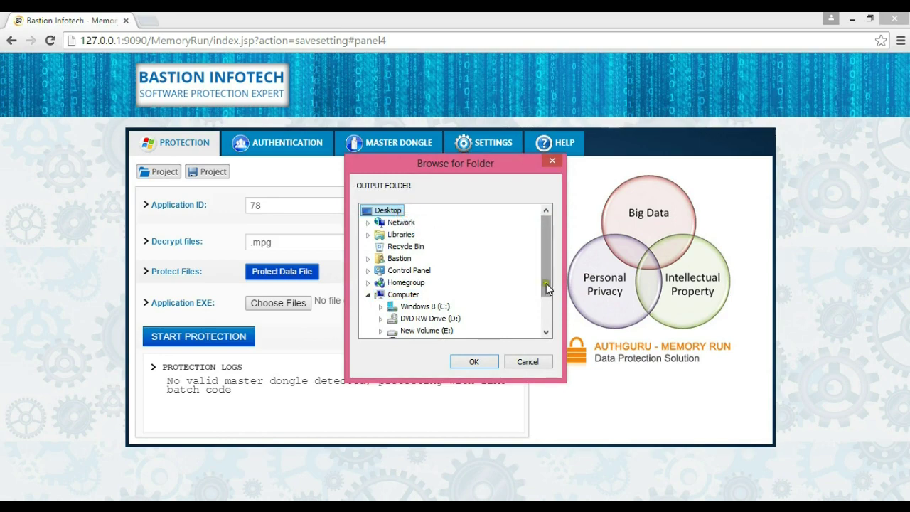
pyautogui.click(472, 361)
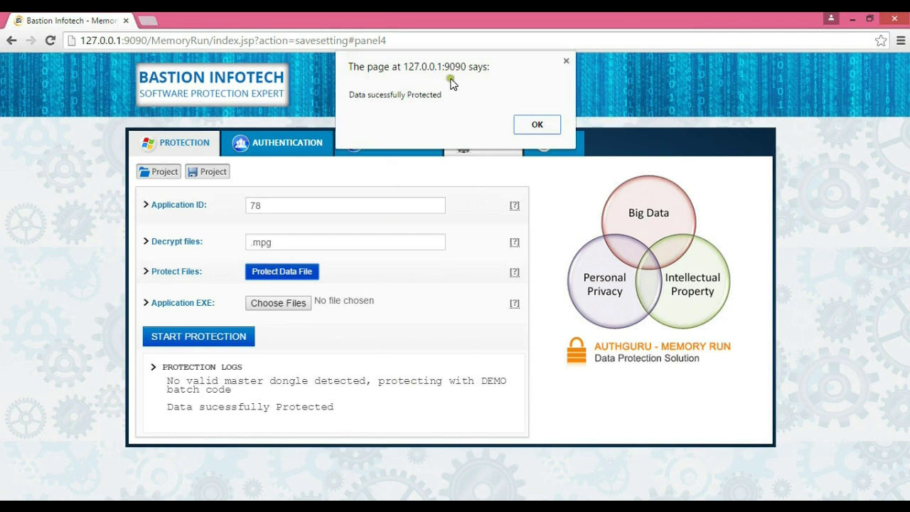
pyautogui.click(535, 125)
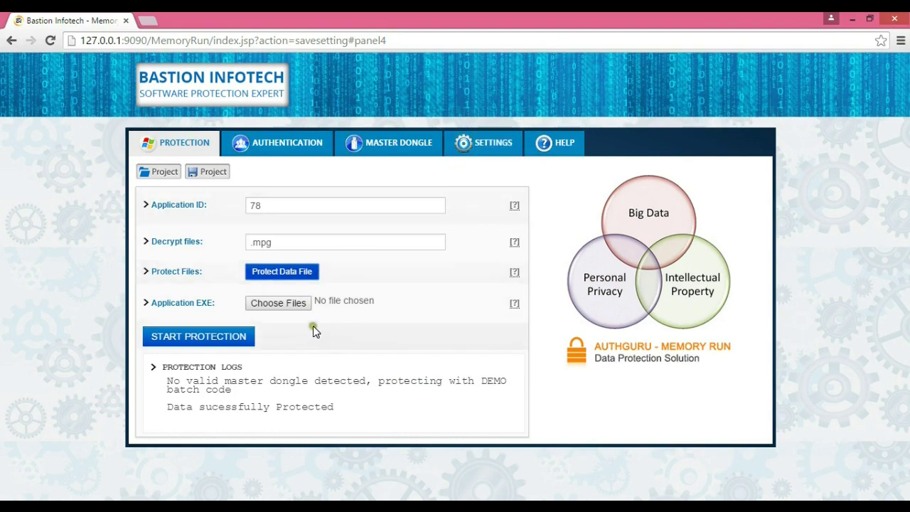
# Choose mpc-hc.exe from the MPC-HC folder on the Desktop as the application EXE.
pyautogui.click(302, 306)
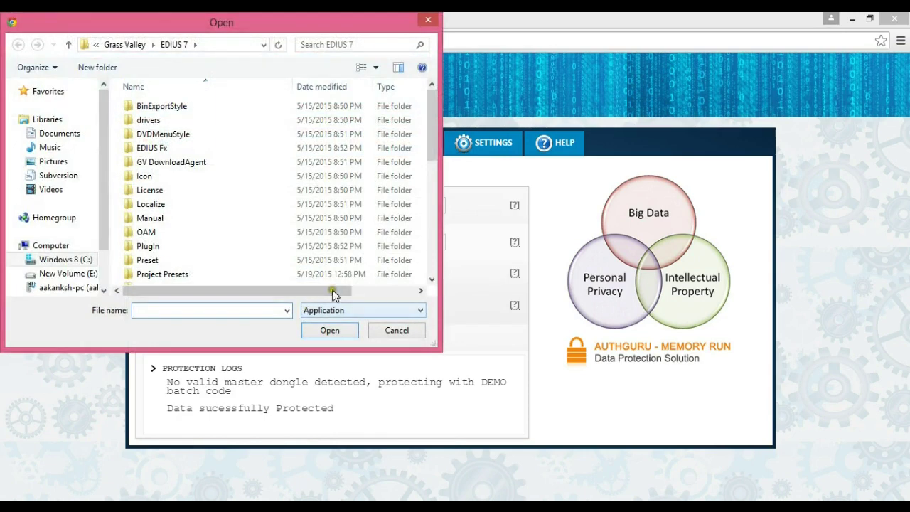
pyautogui.click(96, 44)
pyautogui.moveTo(96, 44)
pyautogui.click(114, 101)
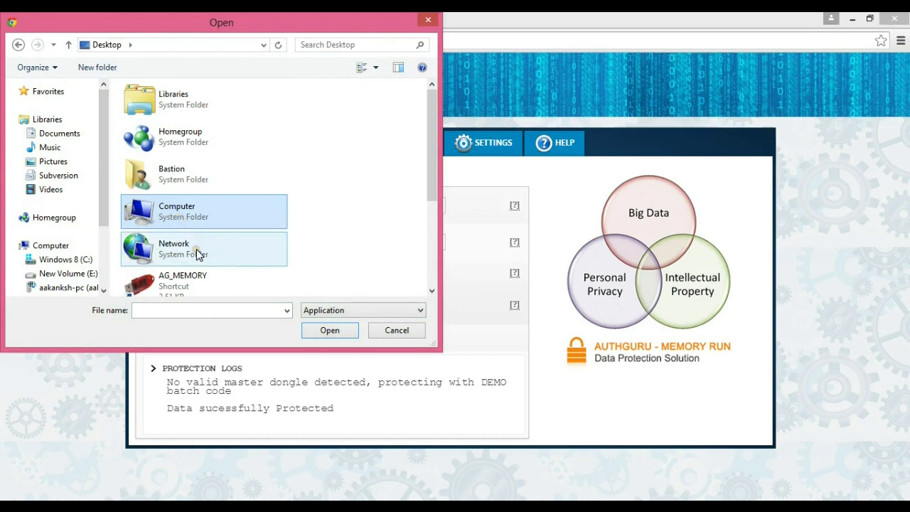
pyautogui.moveTo(429, 136); pyautogui.dragTo(429, 204)
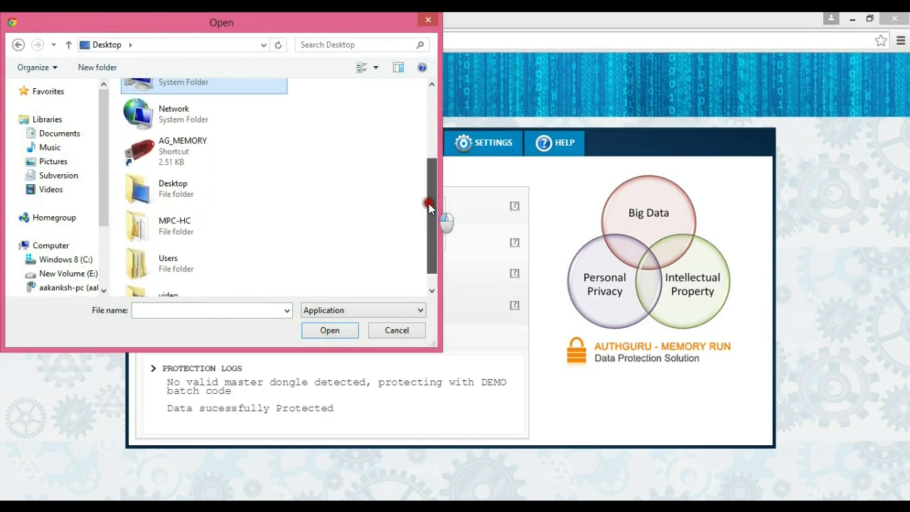
pyautogui.doubleClick(182, 215)
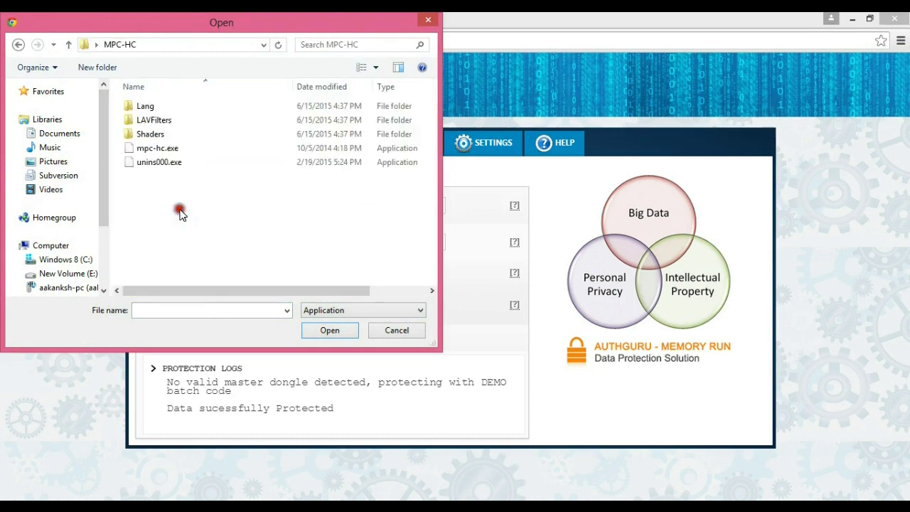
pyautogui.click(154, 149)
pyautogui.doubleClick(154, 149)
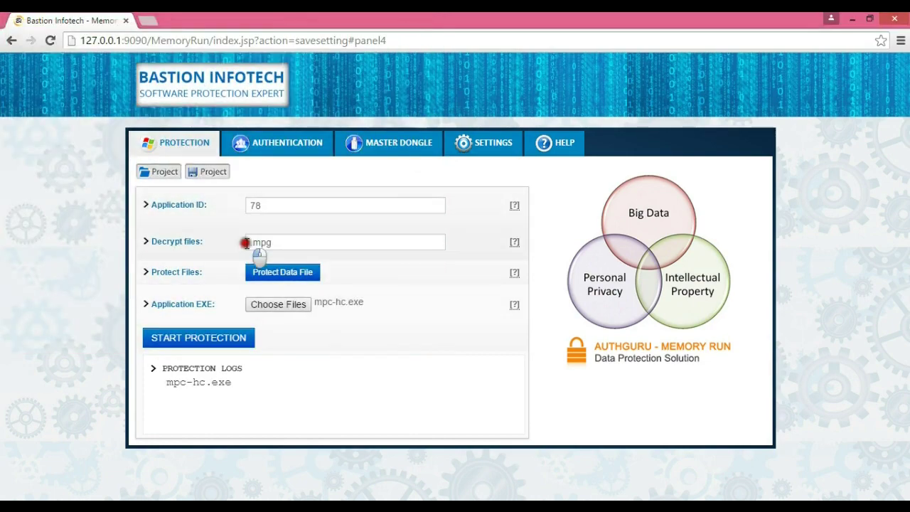
# Start the protection of mpc-hc.exe with the DEMO batch code and acknowledge its completion.
pyautogui.click(217, 343)
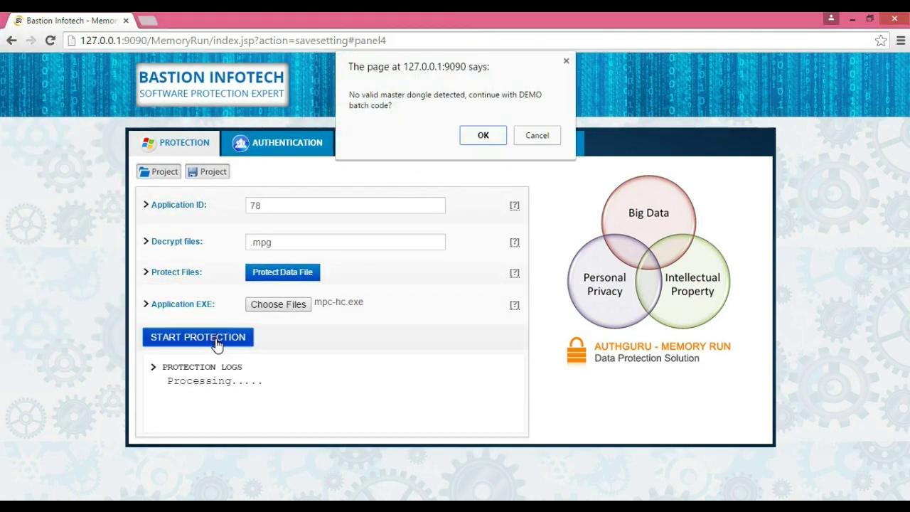
pyautogui.click(489, 138)
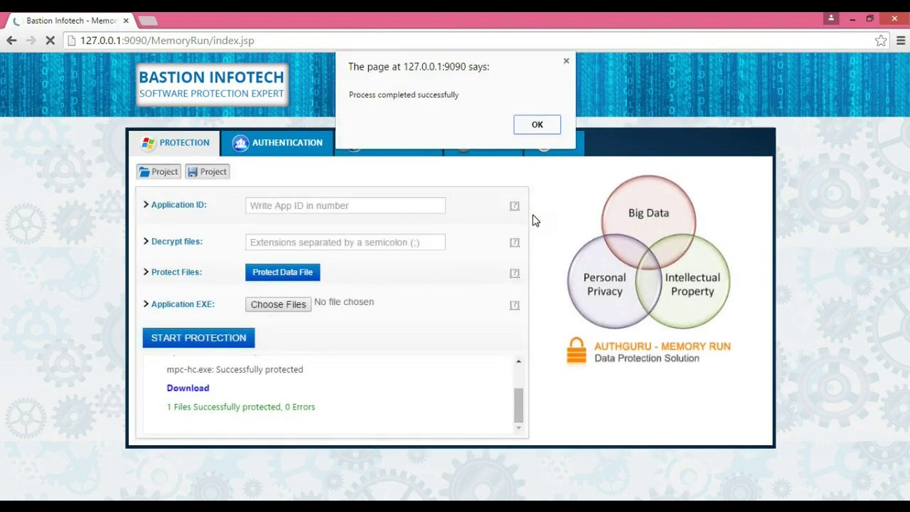
pyautogui.click(542, 124)
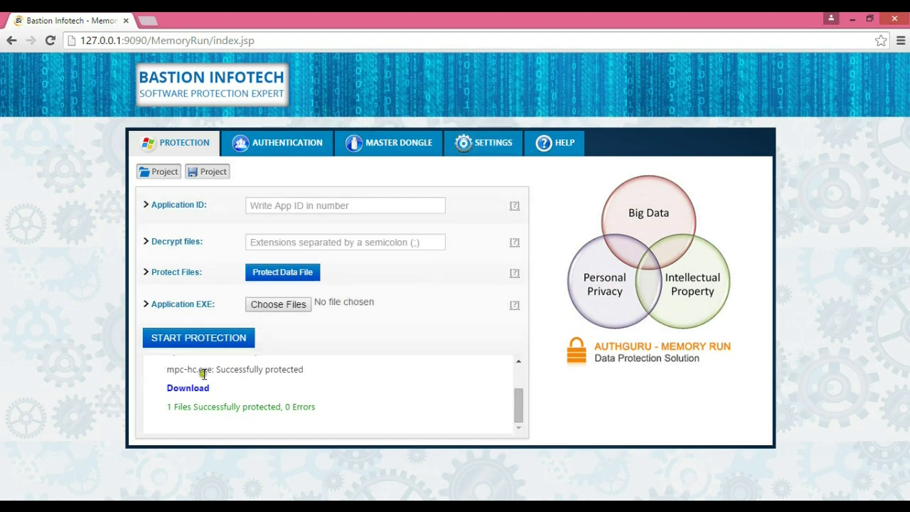
# Download the protected player archive from the protection logs and show it in its folder.
pyautogui.click(502, 393)
pyautogui.moveTo(516, 401); pyautogui.dragTo(370, 384)
pyautogui.moveTo(518, 377); pyautogui.dragTo(518, 402)
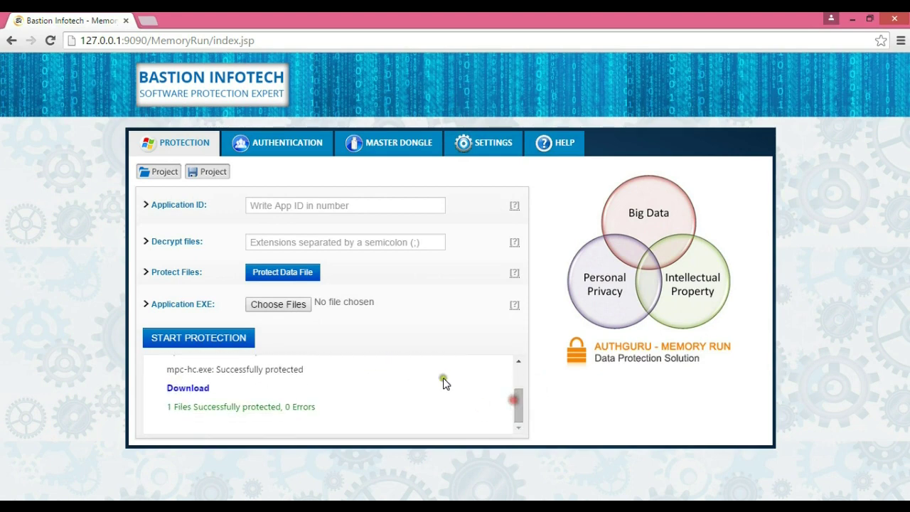
pyautogui.click(189, 389)
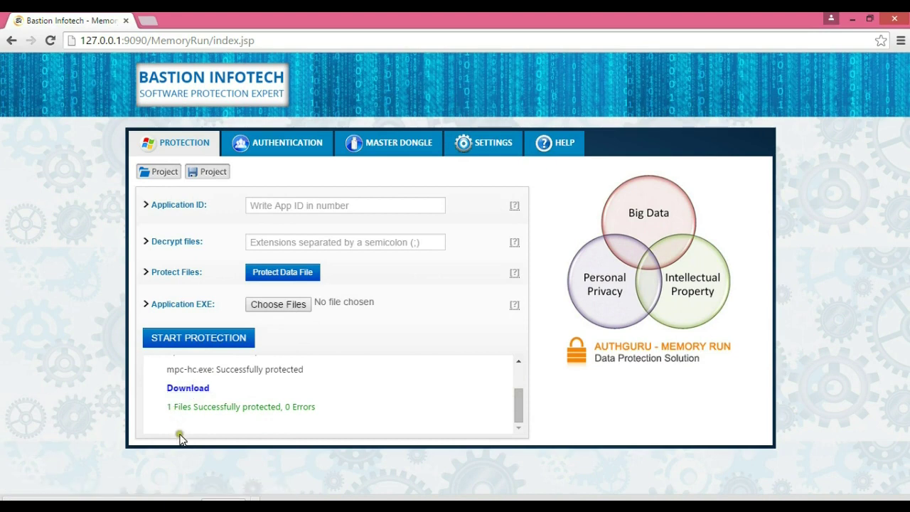
pyautogui.rightClick(252, 500)
pyautogui.click(268, 468)
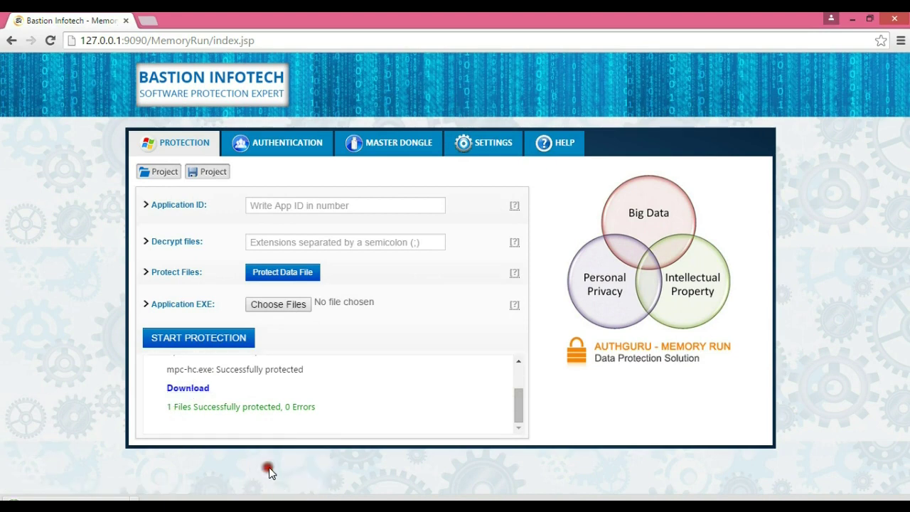
pyautogui.rightClick(142, 499)
pyautogui.click(171, 463)
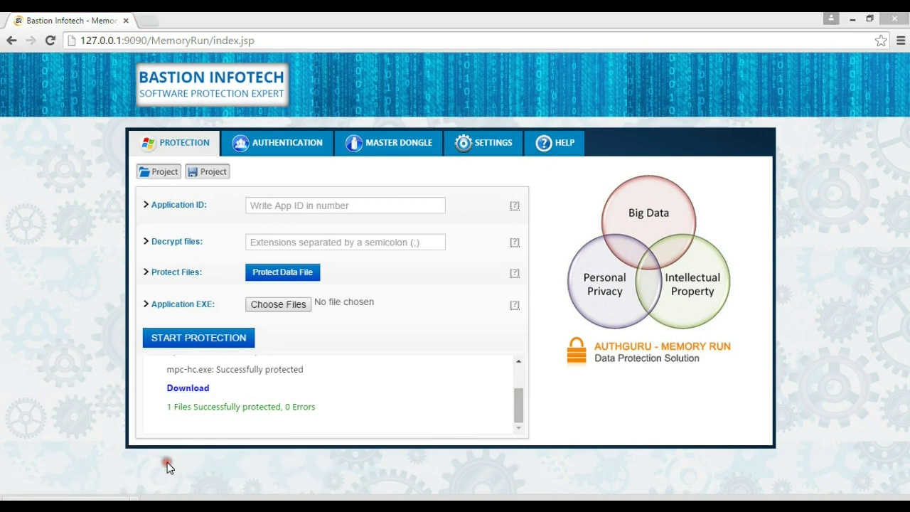
# Extract Bastionmpc-hc.zip into its own Bastionmpc-hc folder in Downloads and open that folder.
pyautogui.rightClick(417, 116)
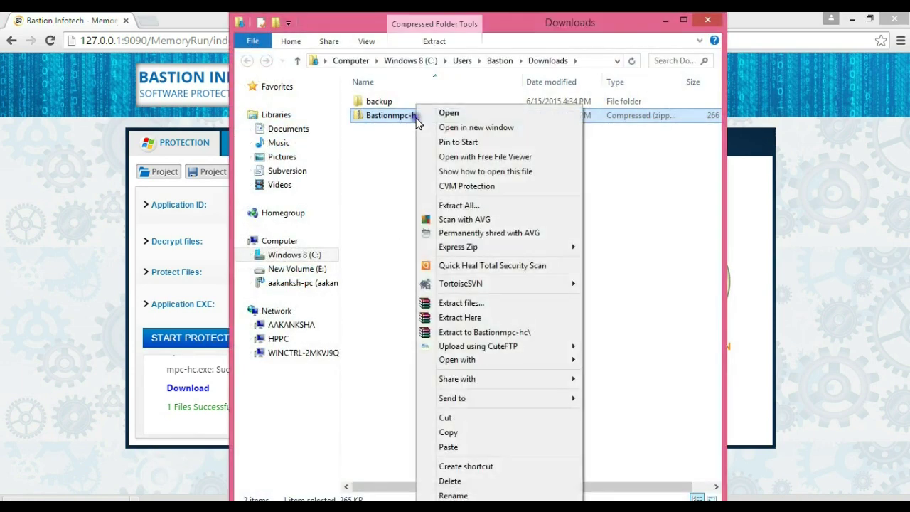
pyautogui.click(448, 332)
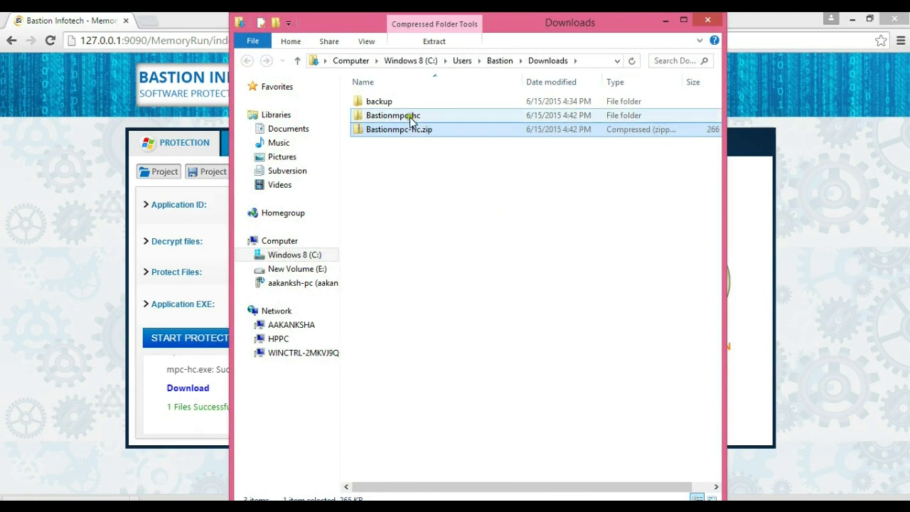
pyautogui.doubleClick(401, 116)
# Copy AG_CLIENT.dll and Bastionmpc-hc.exe from the extracted folder into the MPC-HC folder on the Desktop.
pyautogui.moveTo(423, 127); pyautogui.dragTo(386, 95)
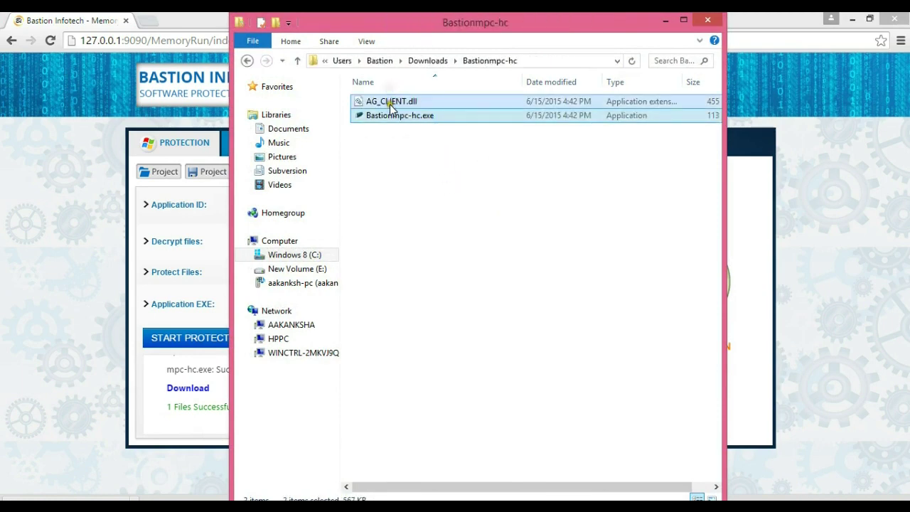
pyautogui.rightClick(390, 105)
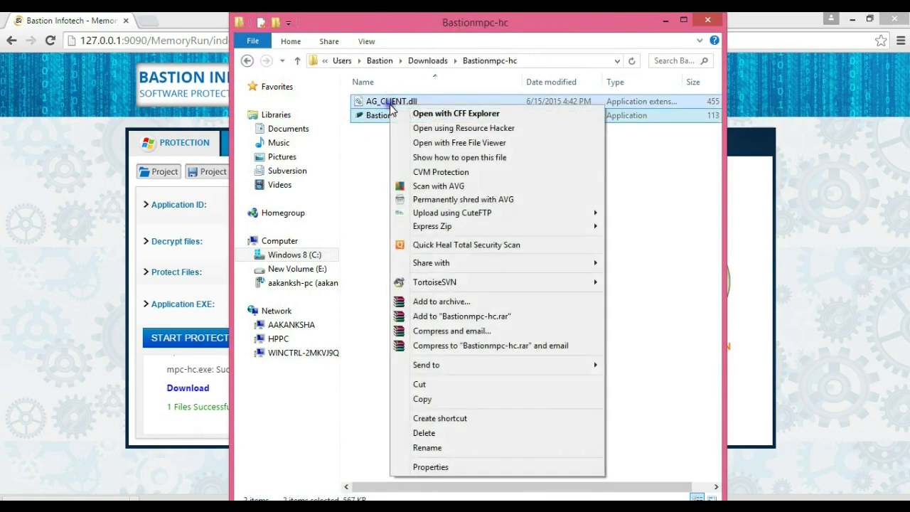
pyautogui.click(419, 399)
pyautogui.click(848, 19)
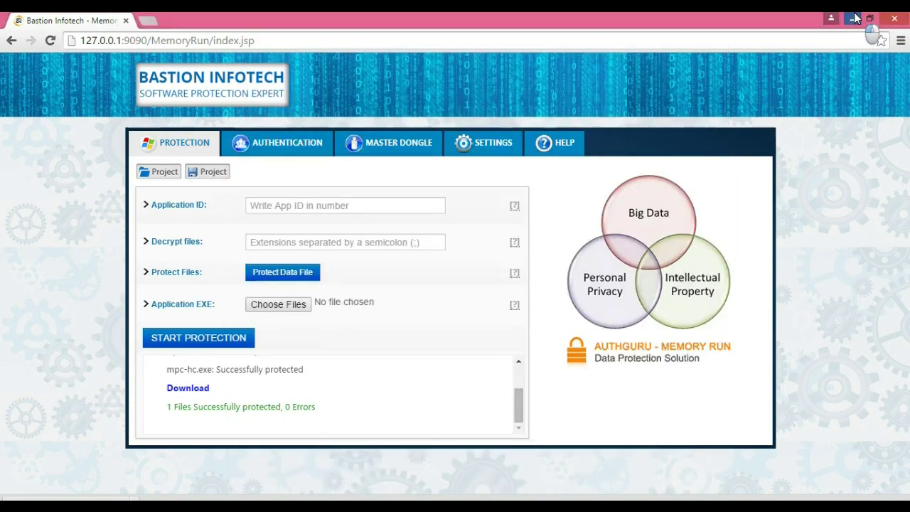
pyautogui.click(708, 20)
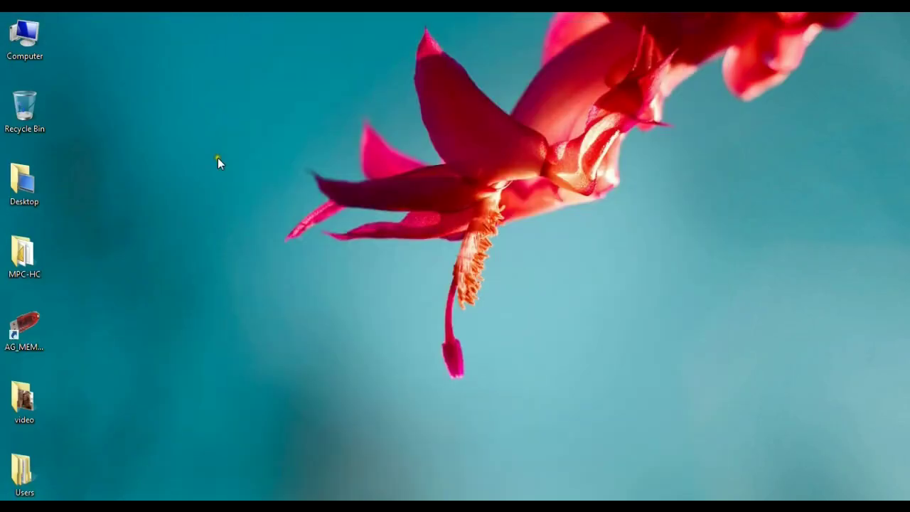
pyautogui.doubleClick(23, 254)
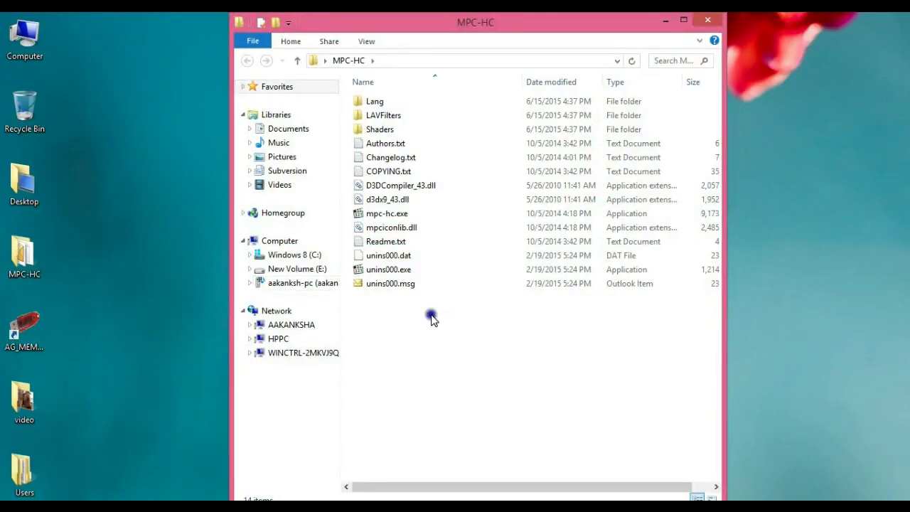
pyautogui.rightClick(431, 317)
pyautogui.click(464, 183)
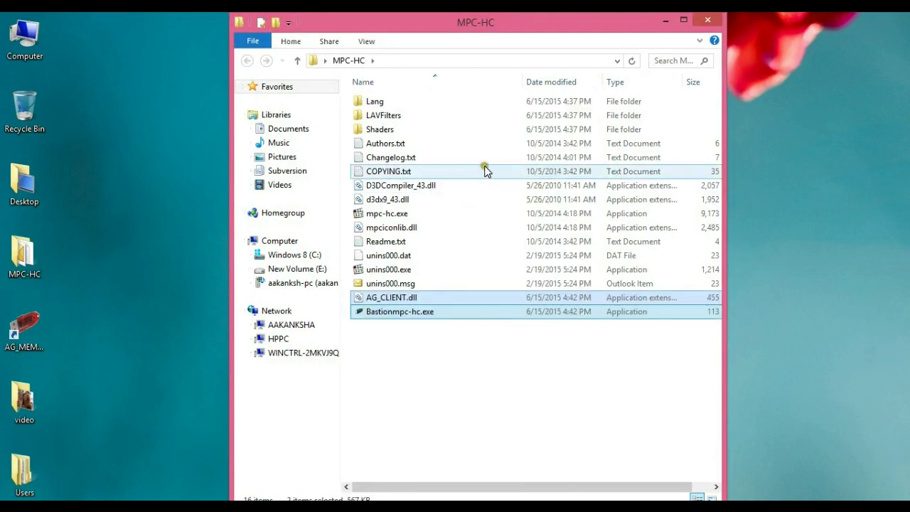
# Try to run Bastionmpc-hc.exe from the MPC-HC folder, allowing it past SmartScreen, and dismiss the resulting dialog.
pyautogui.click(427, 351)
pyautogui.click(412, 313)
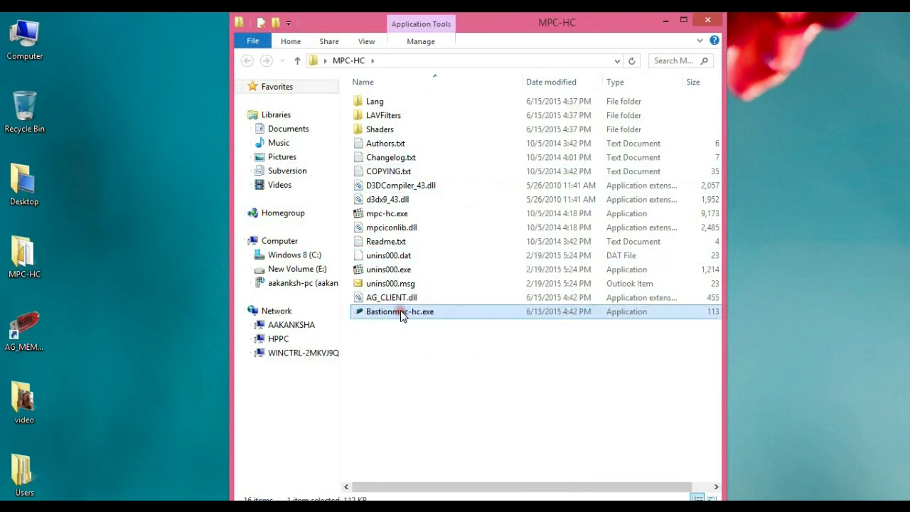
pyautogui.doubleClick(401, 315)
pyautogui.click(242, 261)
pyautogui.click(544, 327)
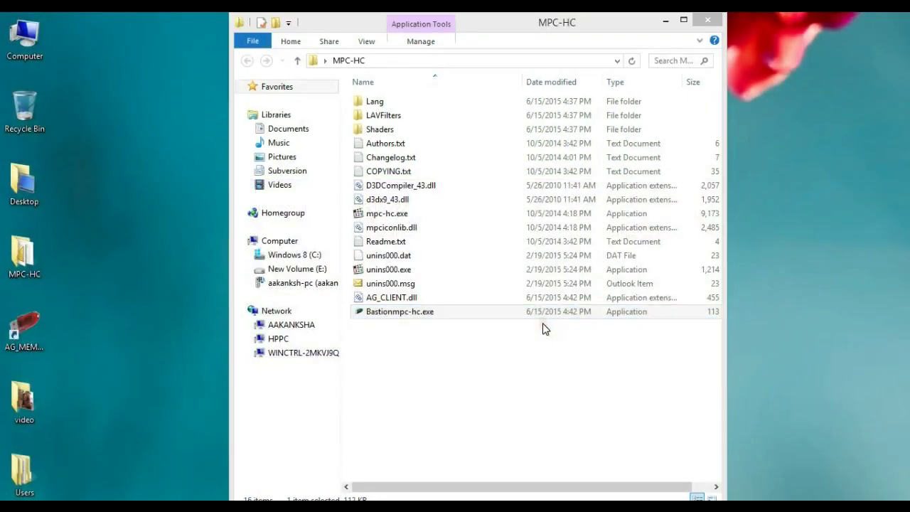
pyautogui.click(533, 325)
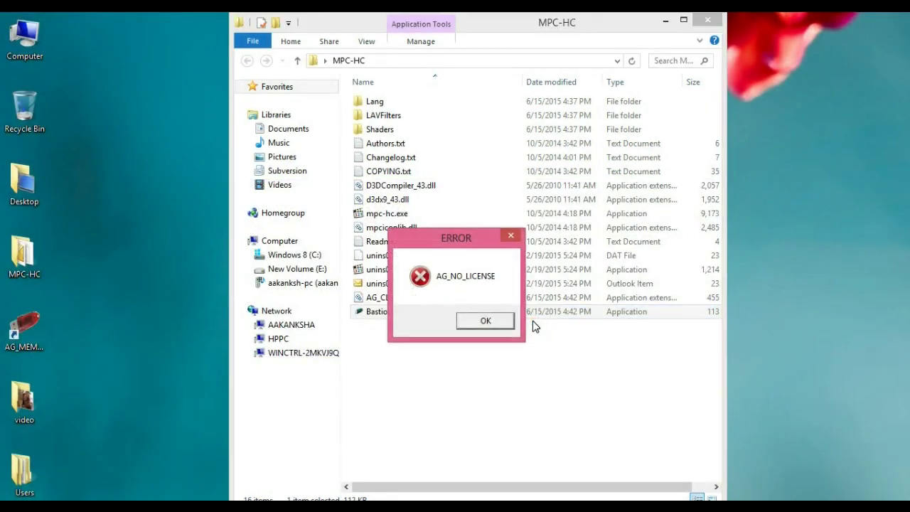
pyautogui.click(483, 320)
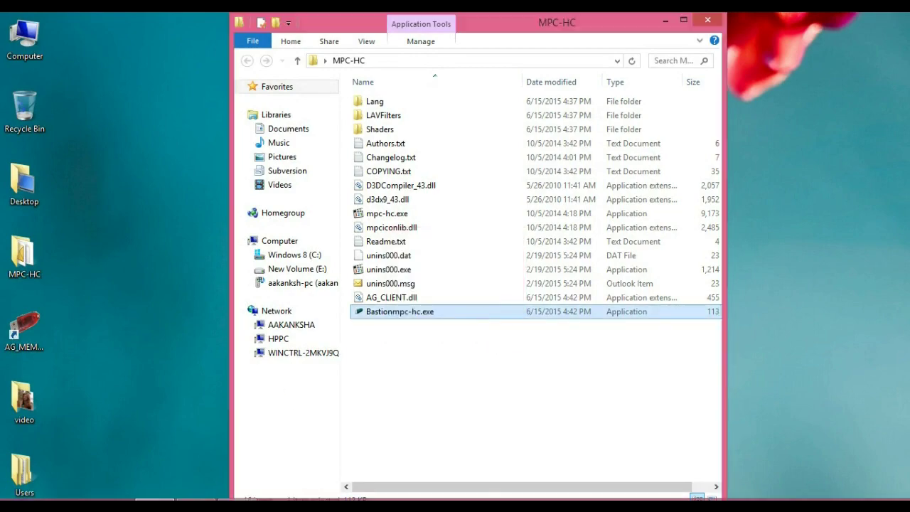
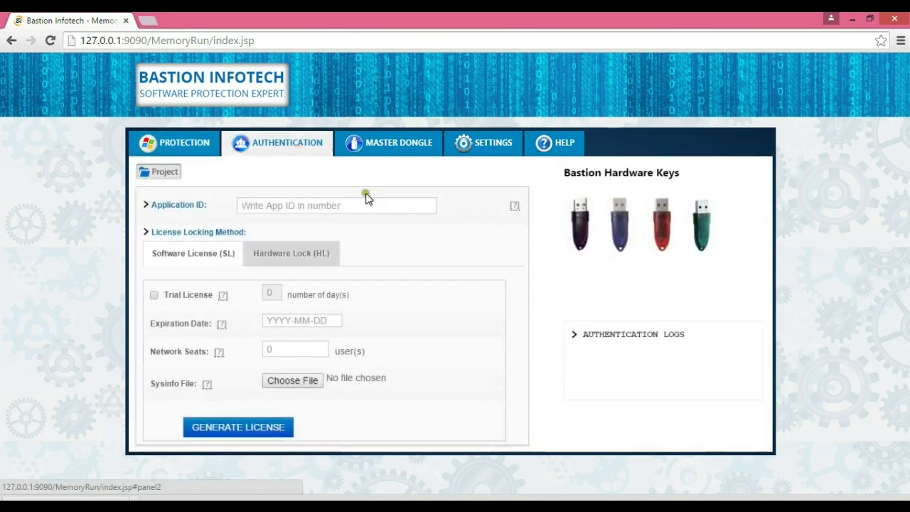
# Set up a software licence for Application ID 78 as a 30-day trial licence.
pyautogui.click(257, 258)
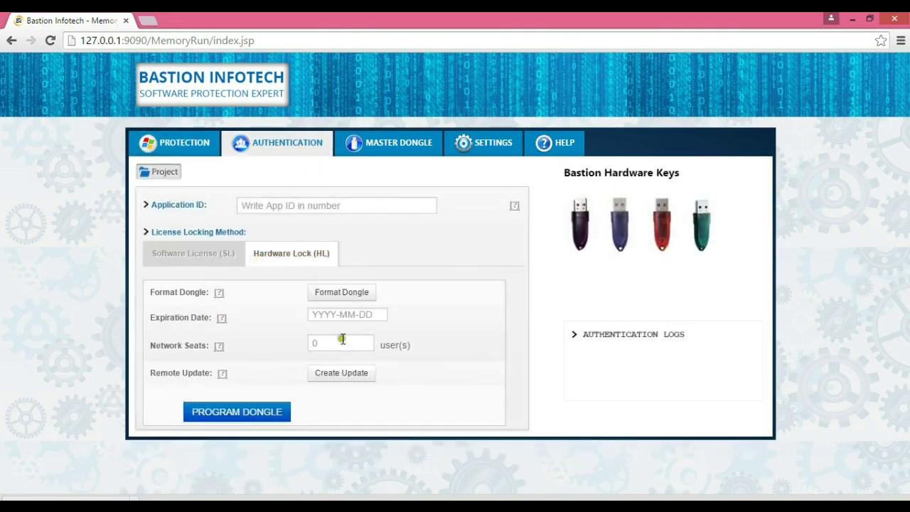
pyautogui.click(190, 255)
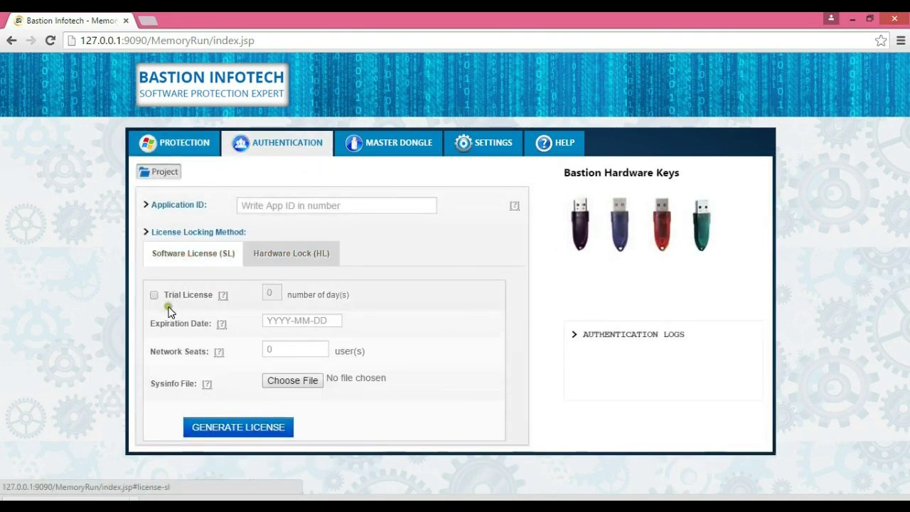
pyautogui.click(258, 206)
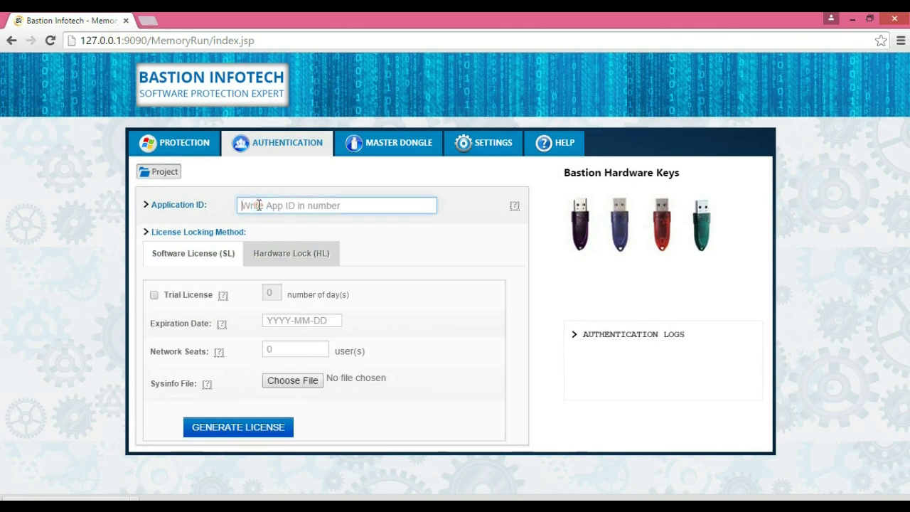
pyautogui.write('78')
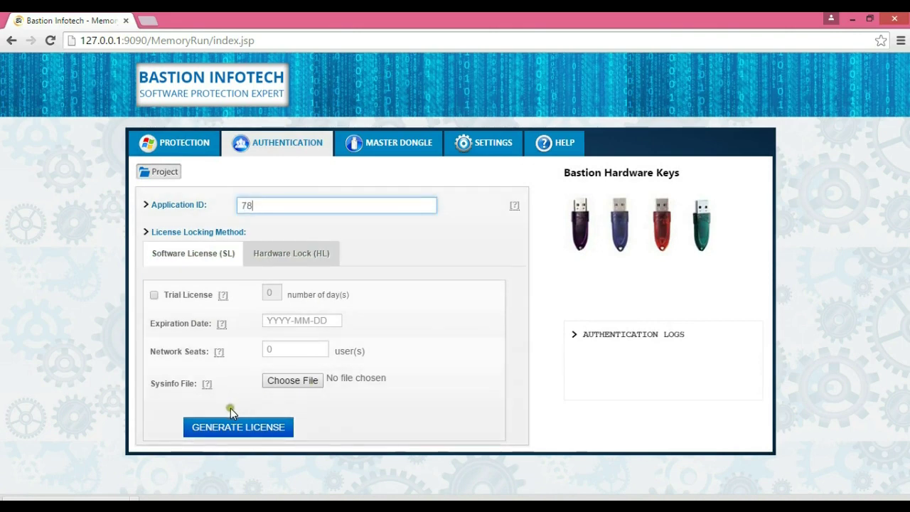
pyautogui.click(155, 295)
pyautogui.moveTo(222, 295)
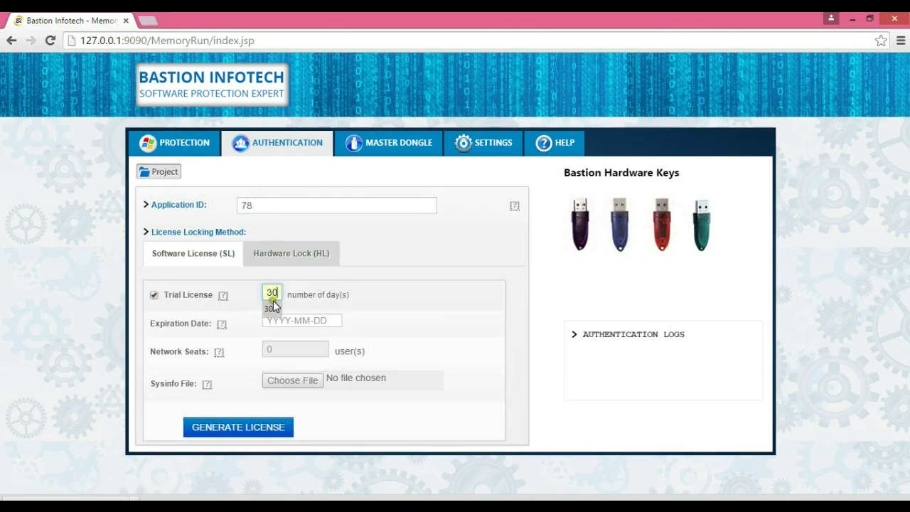
pyautogui.click(272, 307)
# Generate the trial licence with the DEMO batch code and acknowledge its completion.
pyautogui.click(238, 429)
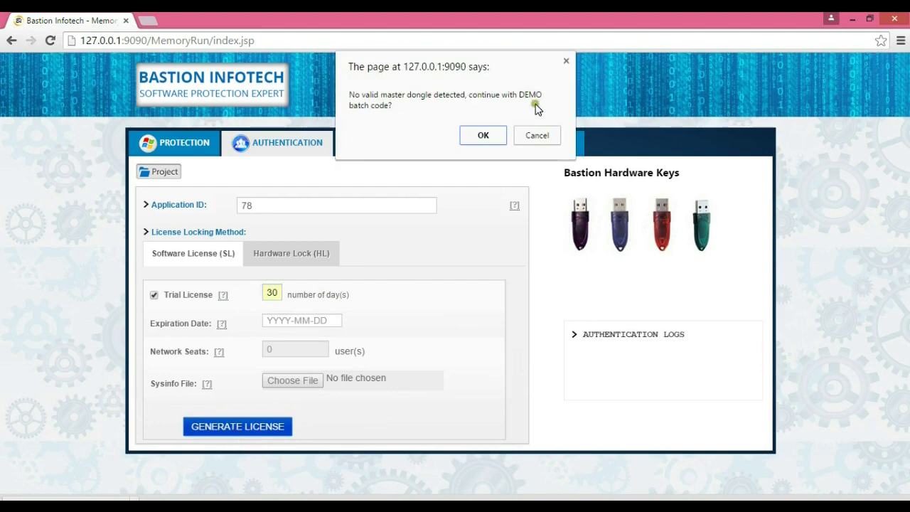
pyautogui.click(475, 135)
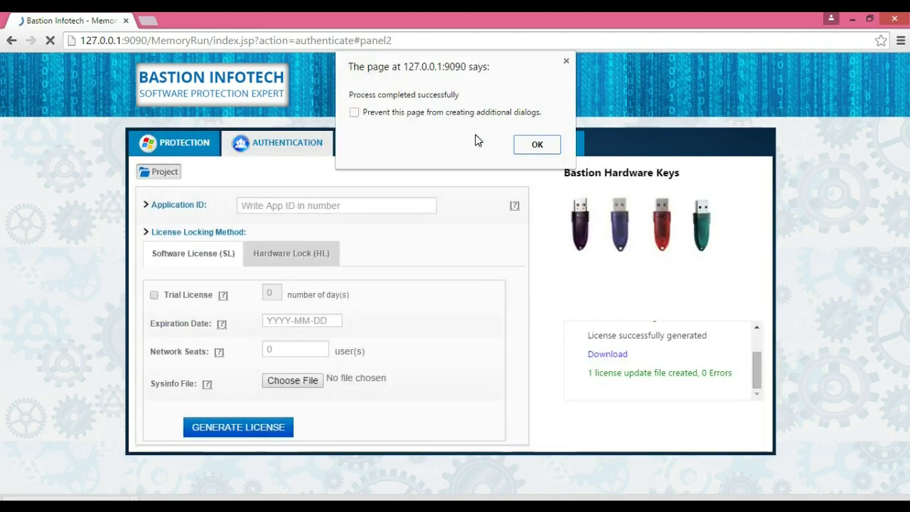
pyautogui.click(543, 146)
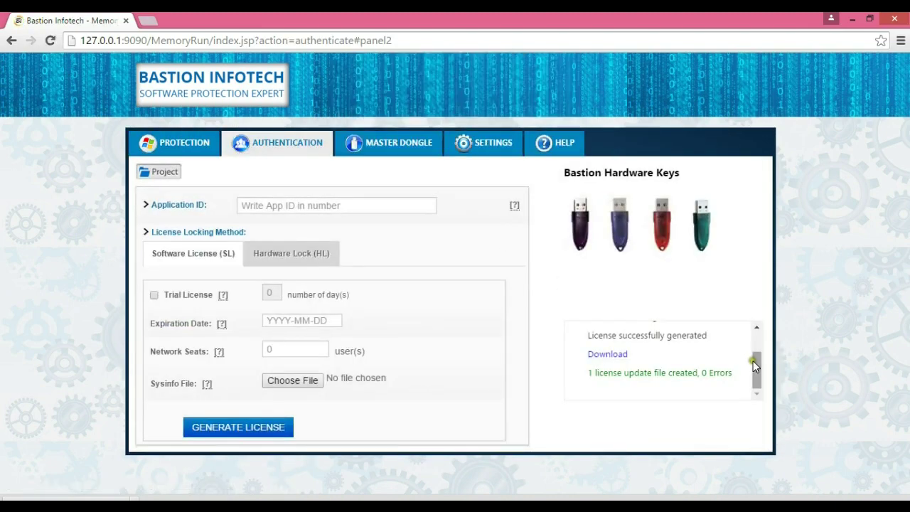
# Download the generated licence archive from the authentication logs and show it in its folder.
pyautogui.moveTo(754, 364)
pyautogui.mouseDown()
pyautogui.moveTo(754, 335)
pyautogui.moveTo(746, 377)
pyautogui.mouseUp()
pyautogui.click(615, 355)
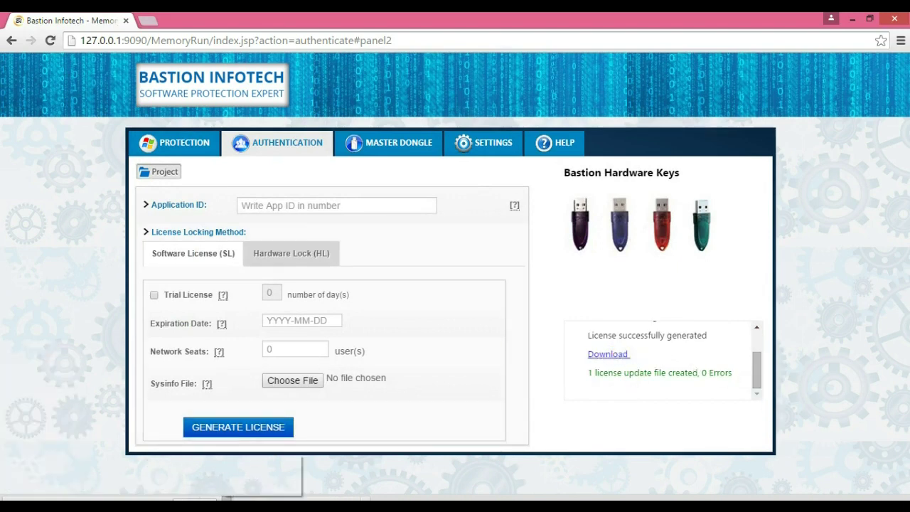
pyautogui.rightClick(223, 459)
pyautogui.click(234, 464)
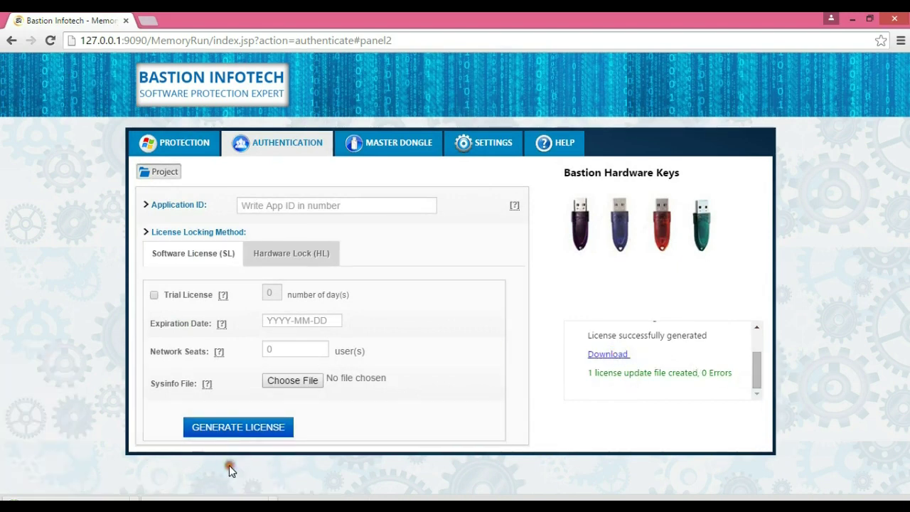
pyautogui.rightClick(138, 495)
pyautogui.click(184, 463)
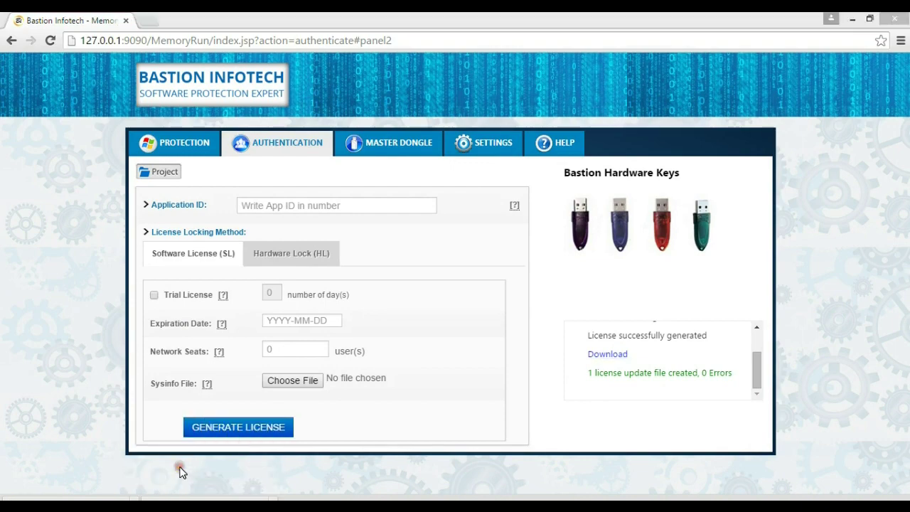
# Extract license.zip into a license folder in Downloads and open that folder.
pyautogui.rightClick(402, 146)
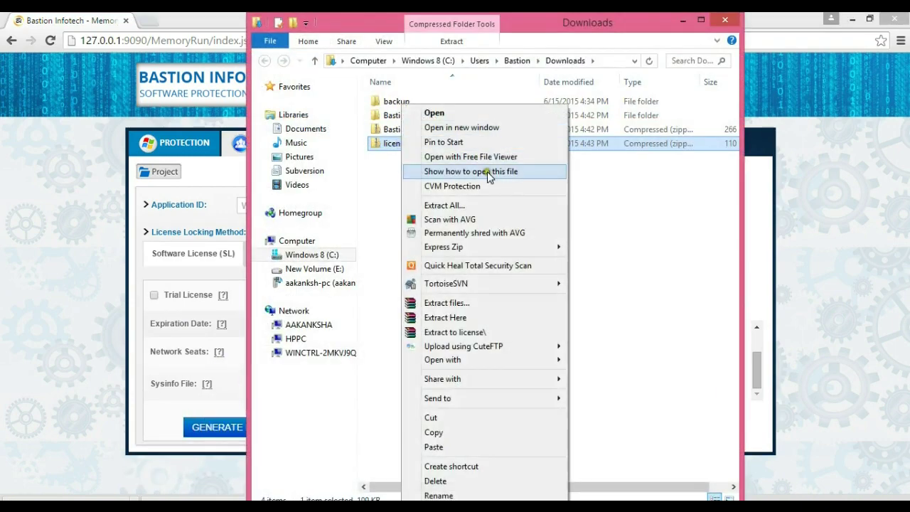
pyautogui.click(488, 390)
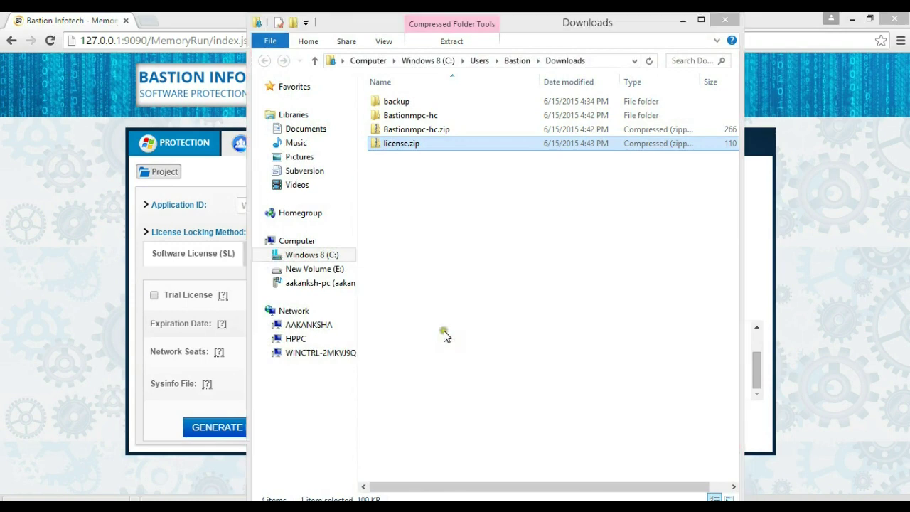
pyautogui.doubleClick(402, 128)
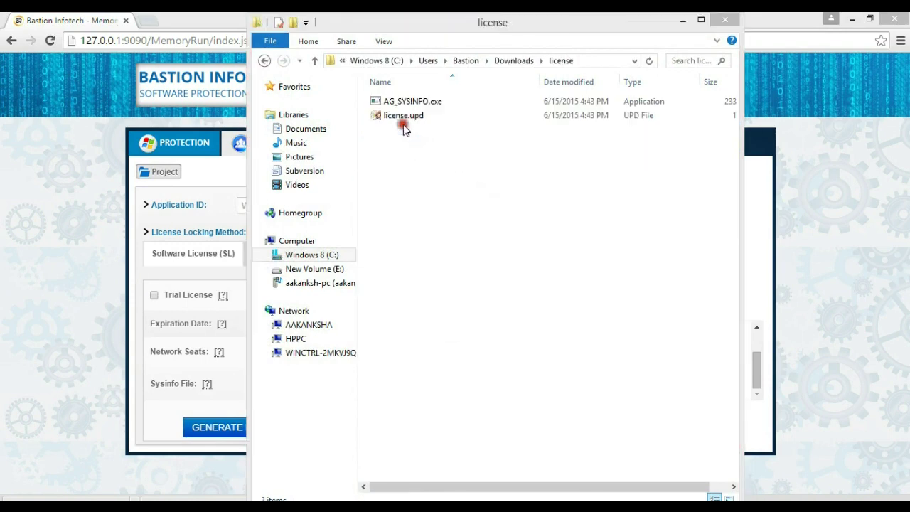
# Run AG_SYSINFO.exe past the SmartScreen block to apply the licence, acknowledge the update, and clear the license folder and browser away.
pyautogui.click(415, 102)
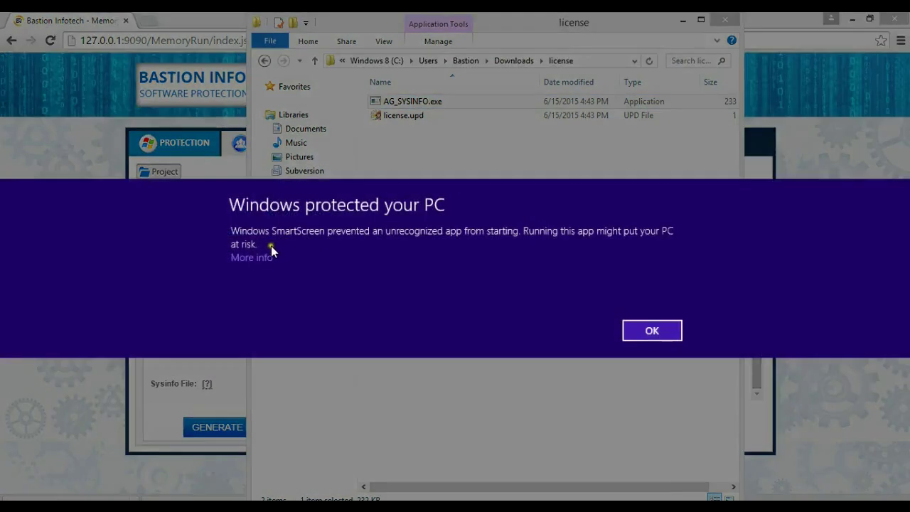
pyautogui.click(262, 258)
pyautogui.click(557, 329)
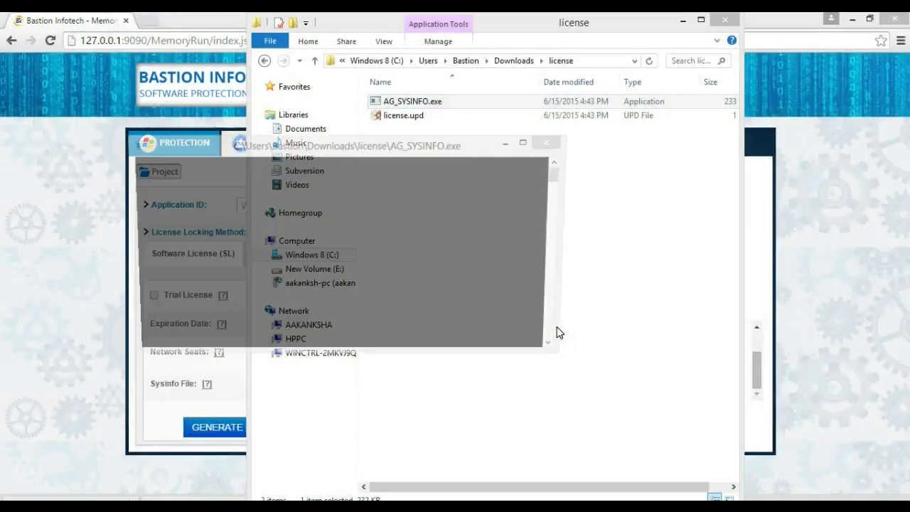
pyautogui.click(496, 323)
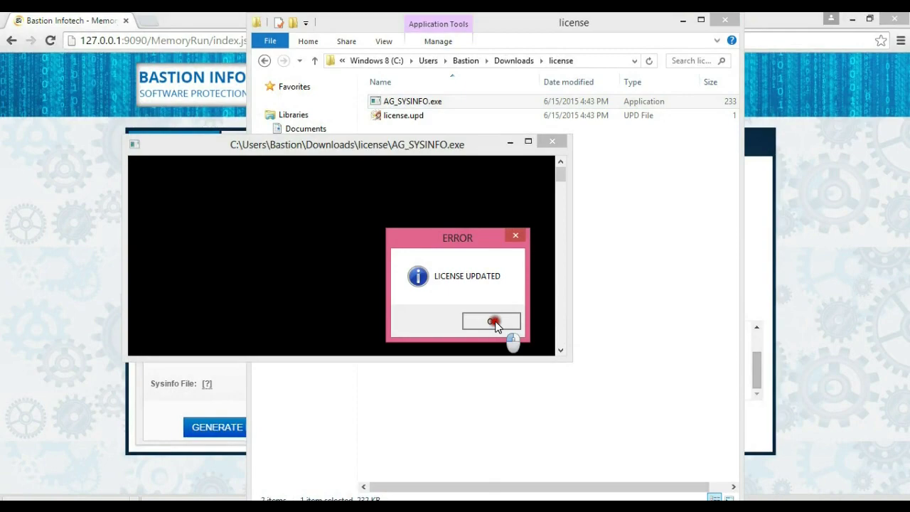
pyautogui.click(725, 22)
pyautogui.click(853, 19)
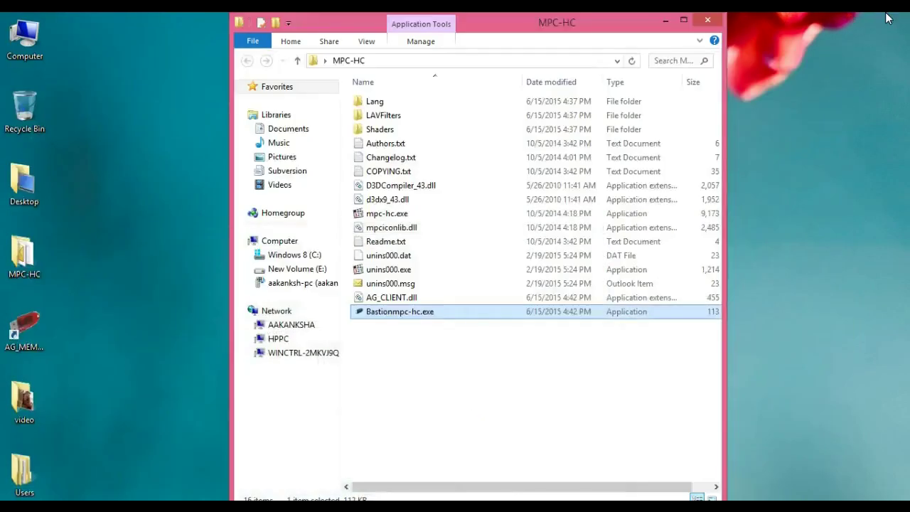
# Launch the protected player Bastionmpc-hc.exe from the MPC-HC folder and bring up its file-opening dialog.
pyautogui.doubleClick(441, 314)
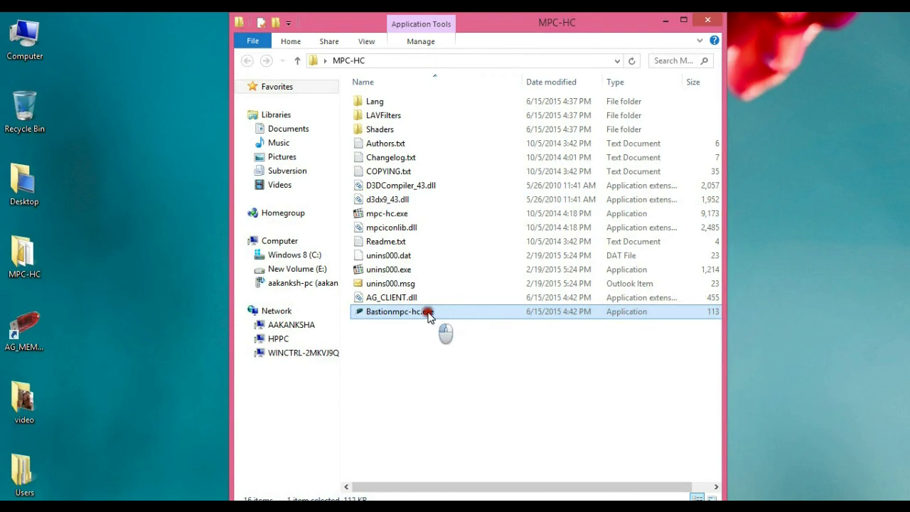
pyautogui.click(506, 313)
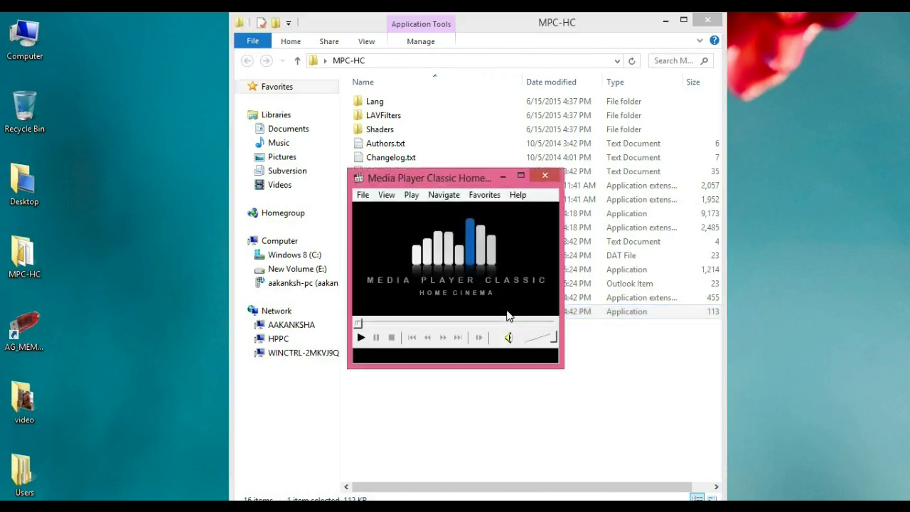
pyautogui.click(363, 195)
pyautogui.click(368, 206)
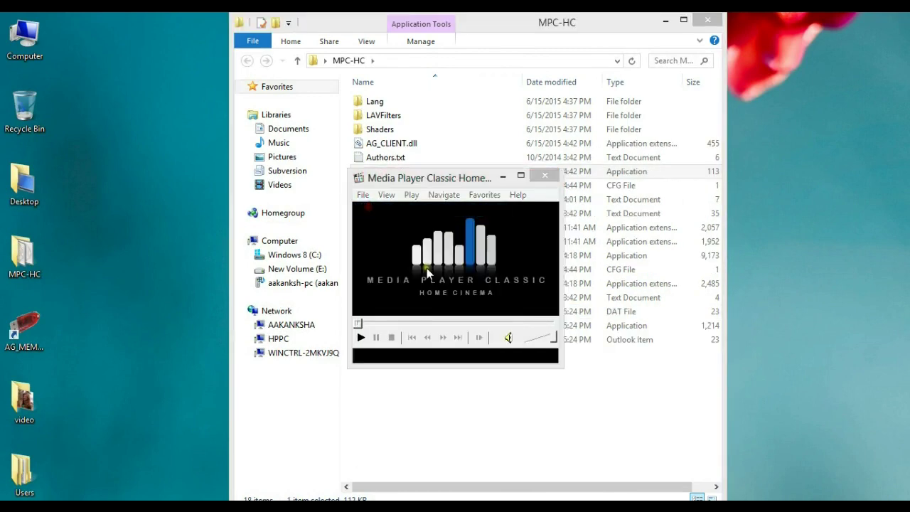
# Browse to the video folder under Users, Bastion, Desktop, play The-Sky-is-the-Limit.mpg in the protected player, and close the player.
pyautogui.click(330, 133)
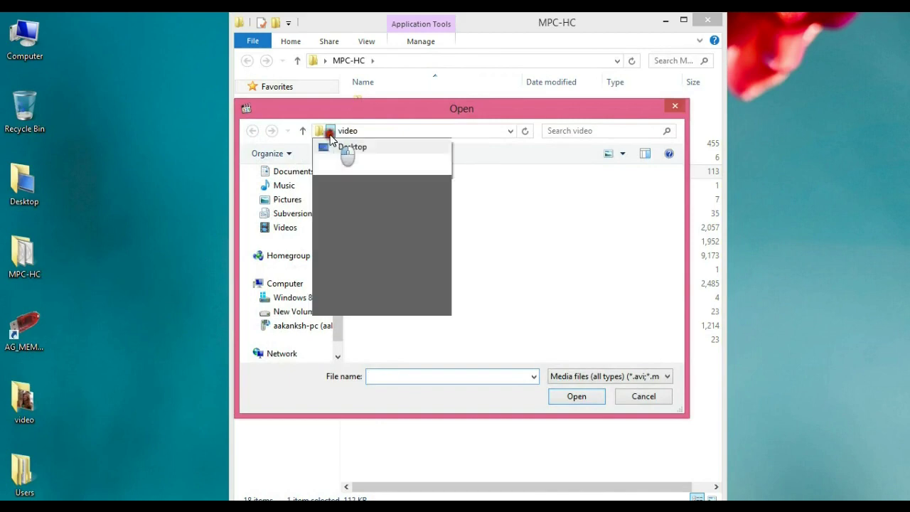
pyautogui.click(350, 148)
pyautogui.click(414, 308)
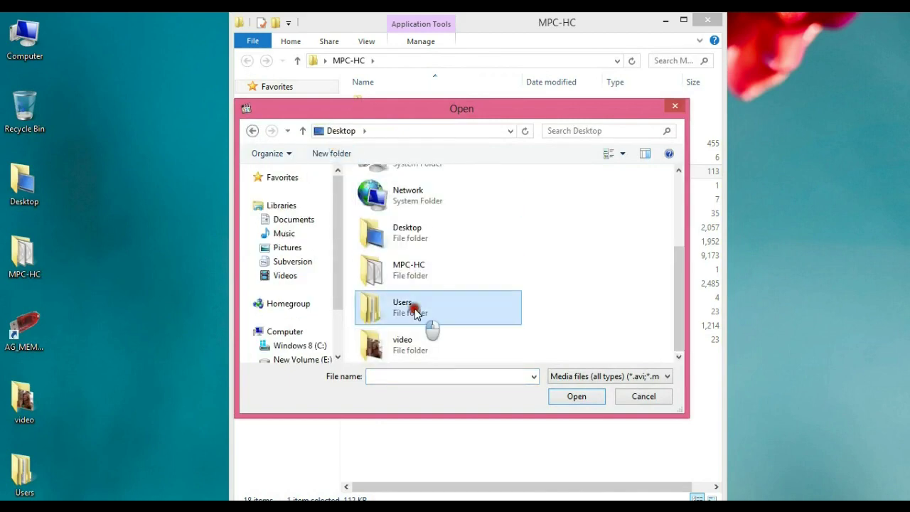
pyautogui.doubleClick(415, 309)
pyautogui.doubleClick(386, 193)
pyautogui.doubleClick(386, 193)
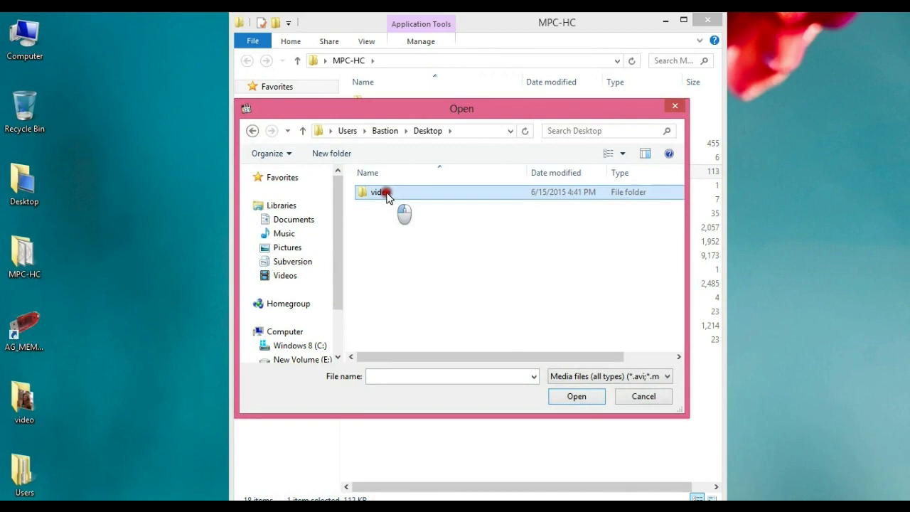
pyautogui.doubleClick(386, 193)
pyautogui.doubleClick(387, 199)
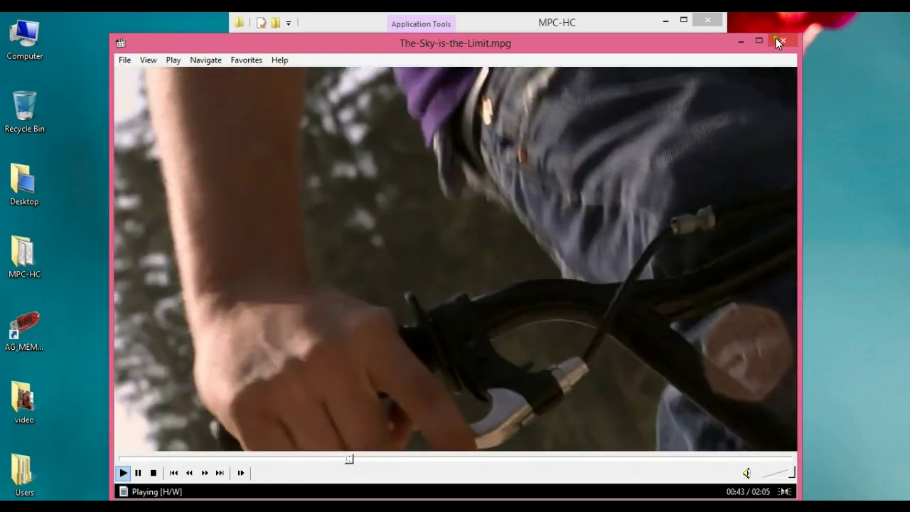
pyautogui.click(779, 40)
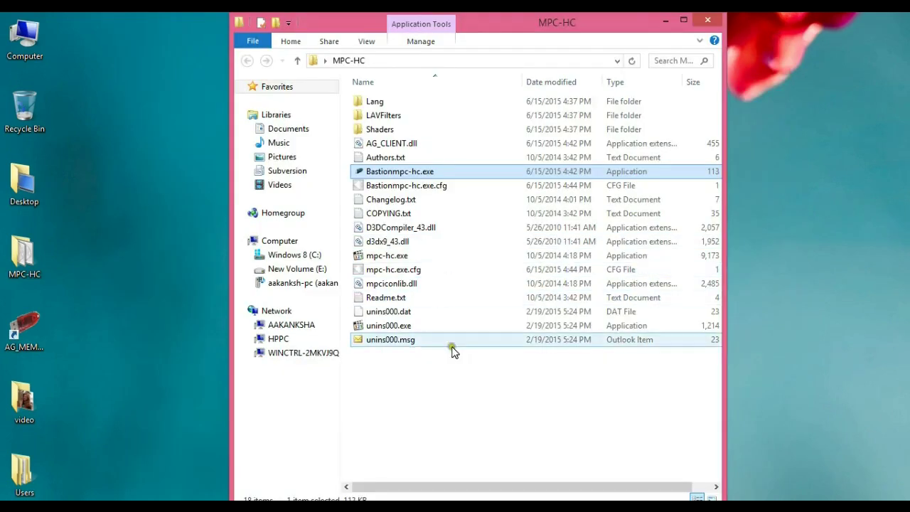
# Try to play The-Sky-is-the-Limit.mpg in the unprotected mpc-hc.exe, and close the player and the MPC-HC folder.
pyautogui.doubleClick(399, 255)
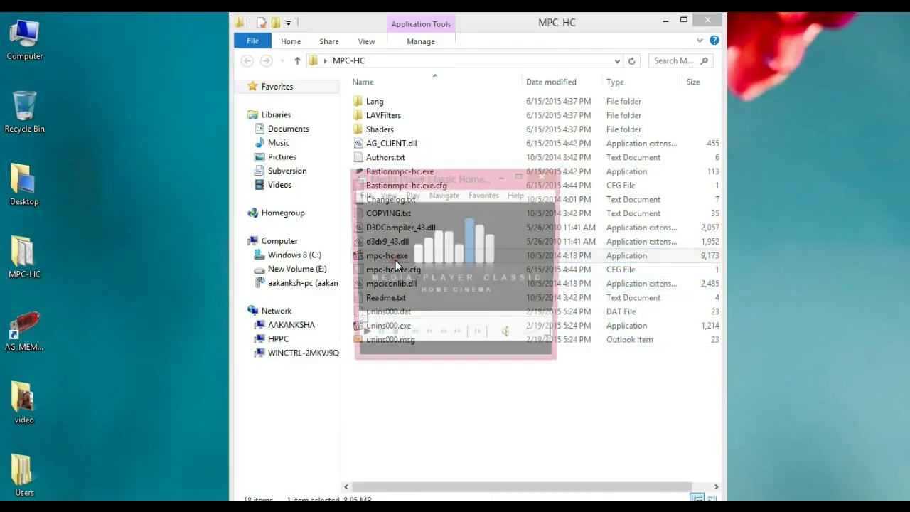
pyautogui.click(362, 196)
pyautogui.click(380, 227)
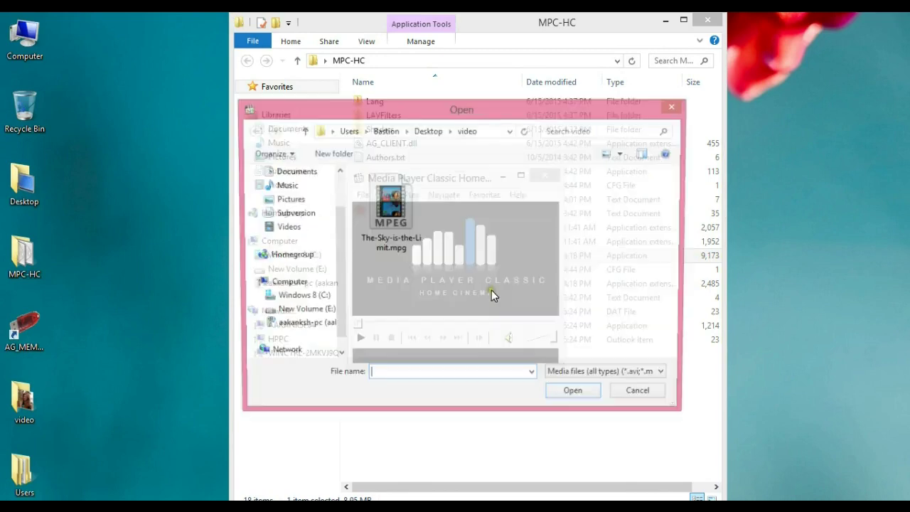
pyautogui.doubleClick(398, 234)
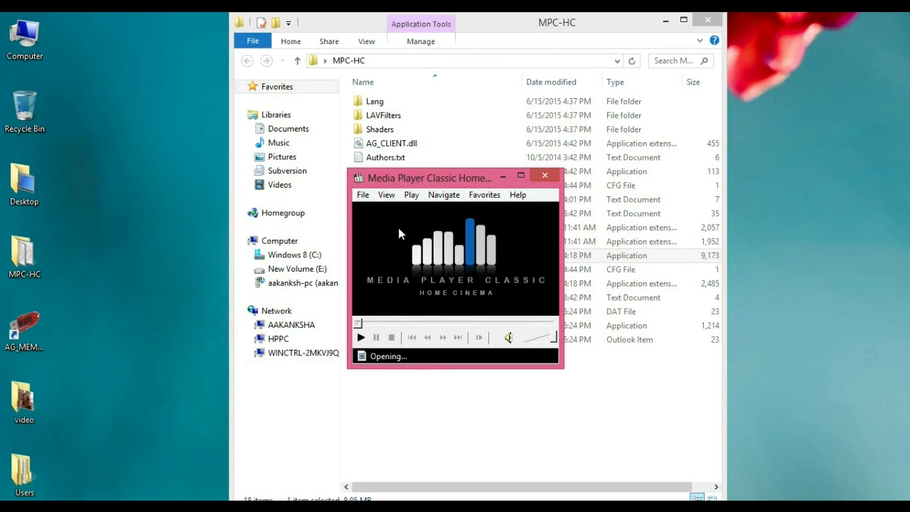
pyautogui.click(554, 176)
pyautogui.click(709, 26)
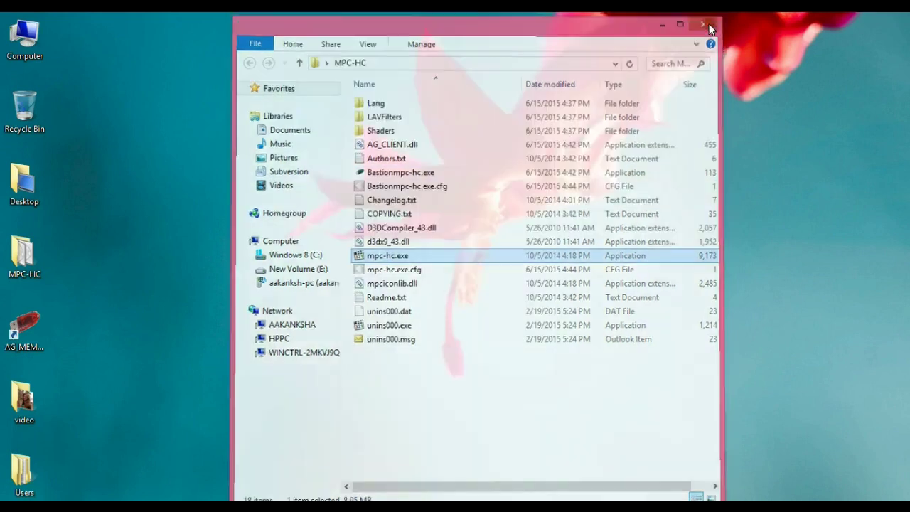